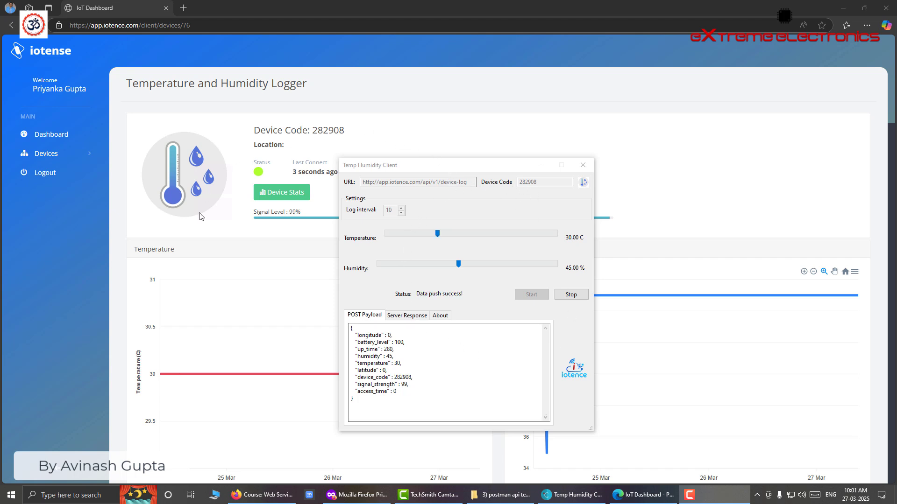
- Move the Temp Humidity Client aside and scroll the dashboard to the temperature/humidity charts and Logs
left_click_drag(406, 169, 631, 218)
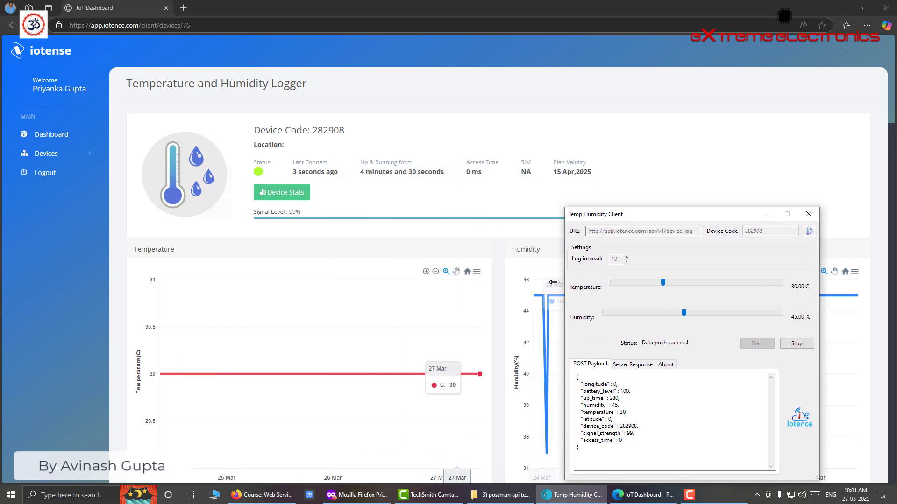
scroll(400, 253, "down", 3)
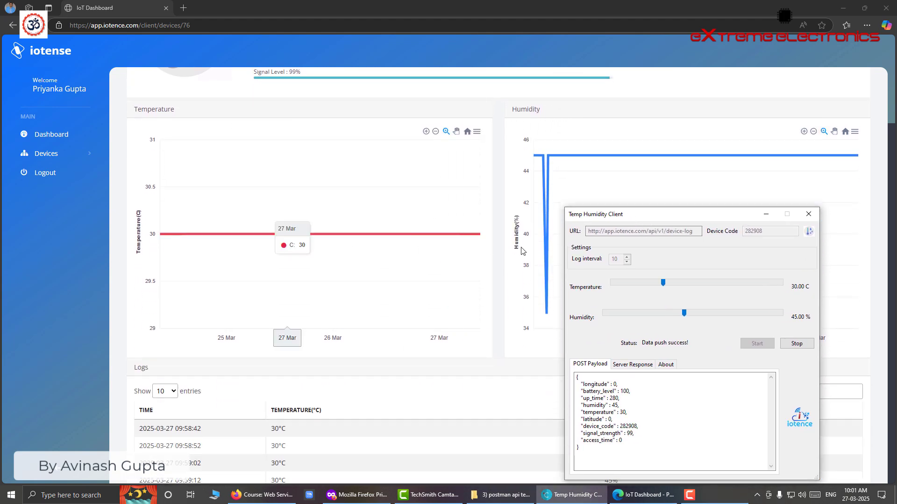
scroll(367, 394, "down", 2)
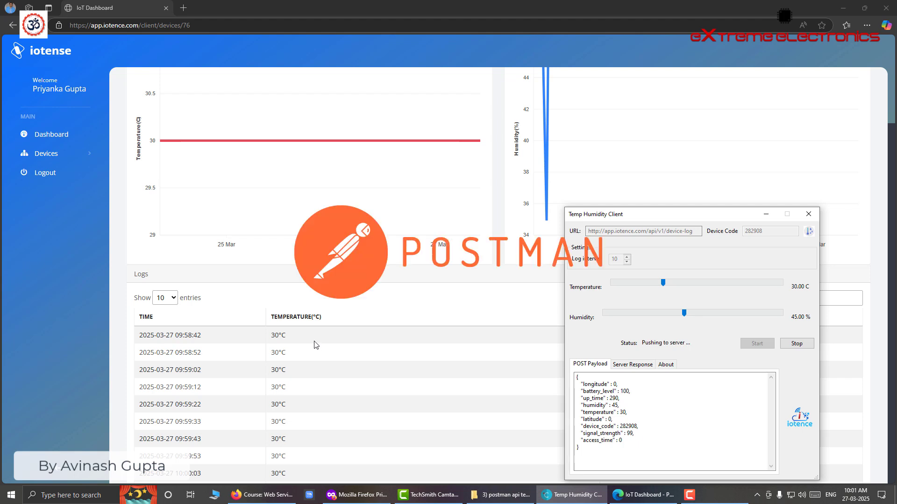
left_click(357, 495)
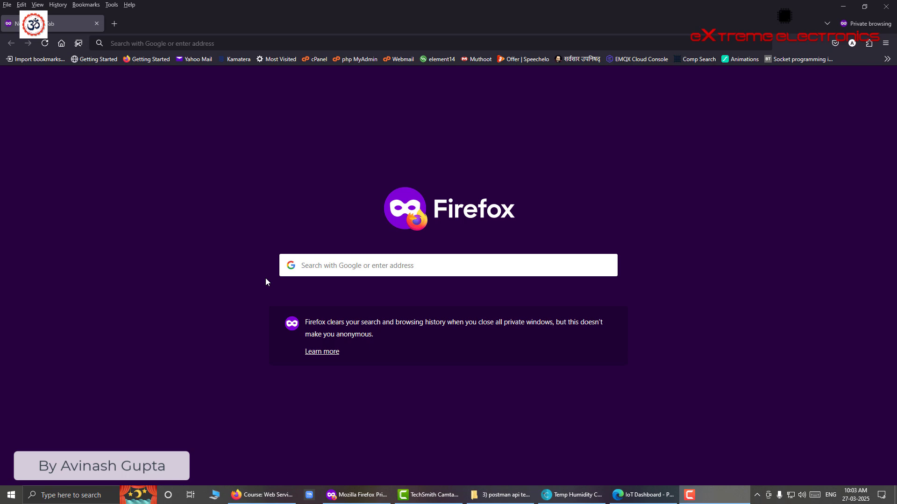
- Search Google for 'postman api' in the private Firefox window
left_click(164, 44)
type("pos")
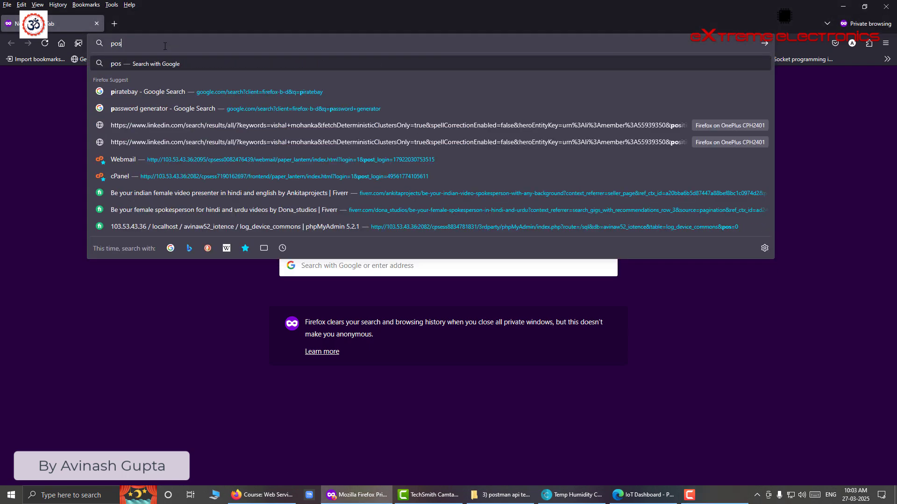
type("tman api")
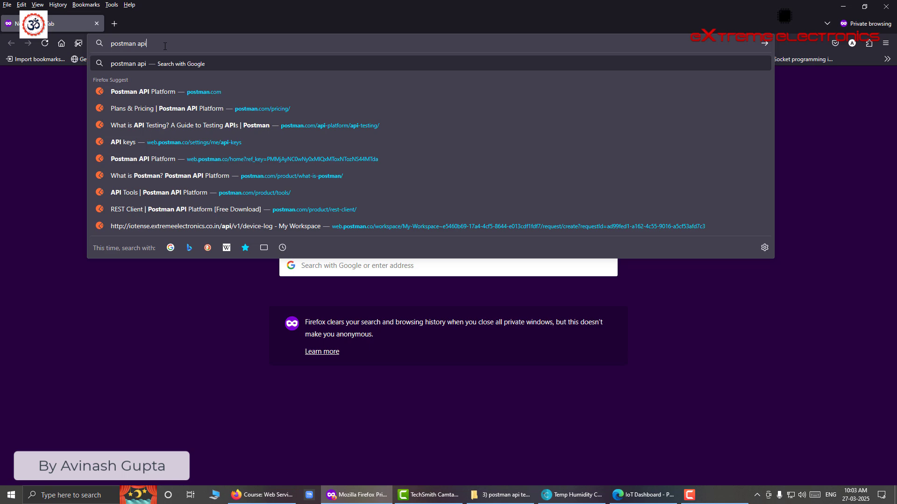
key("Return")
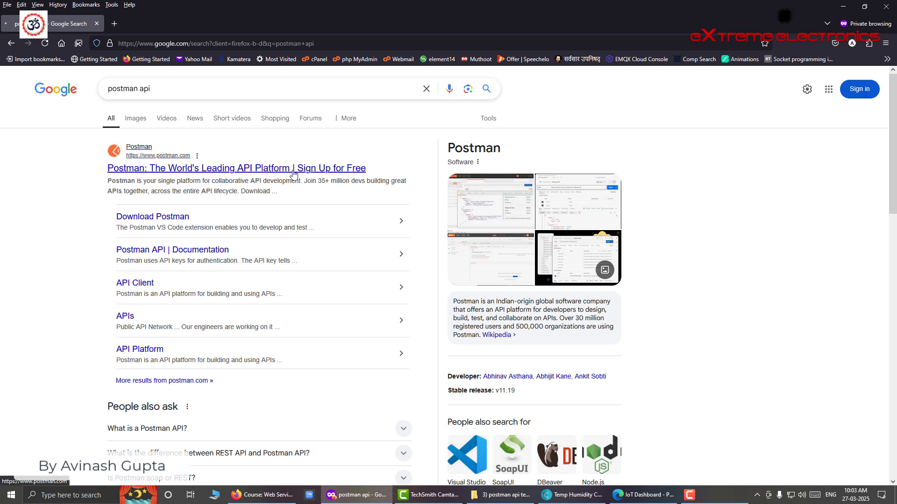
- Open Postman's official site and go to the Product > What is Postman? page
left_click(294, 169)
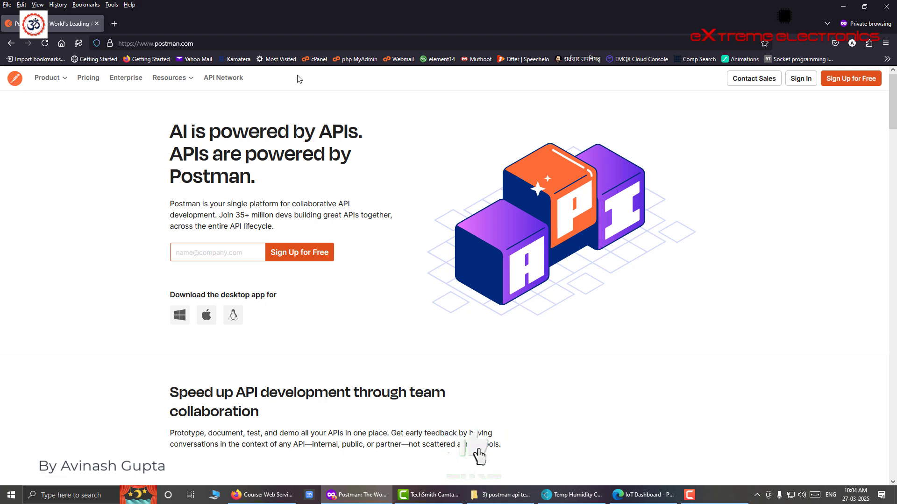
left_click(64, 84)
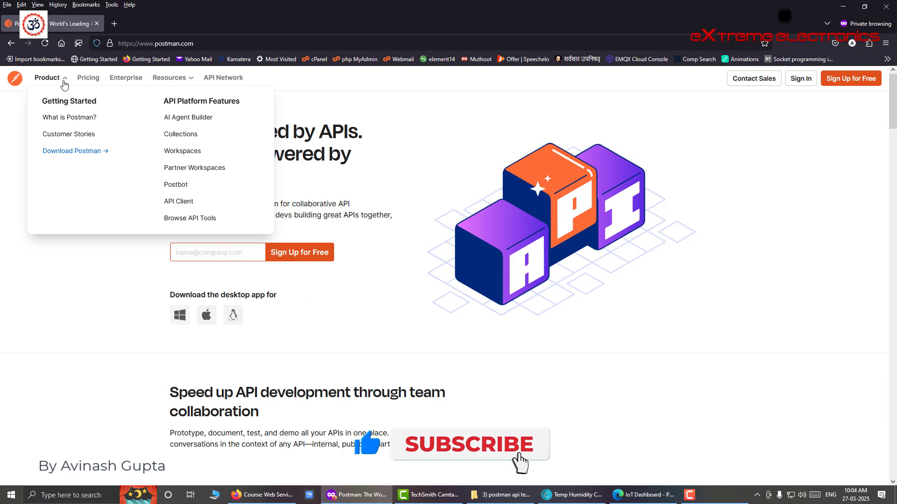
left_click(60, 119)
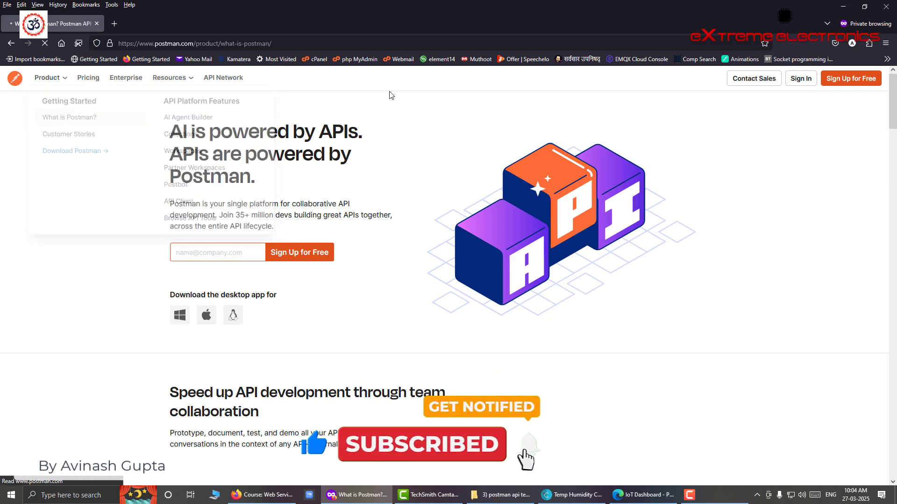
- Highlight the Postman intro and API lifecycle sentence, then go to Sign Up for Free
left_click_drag(166, 249, 343, 256)
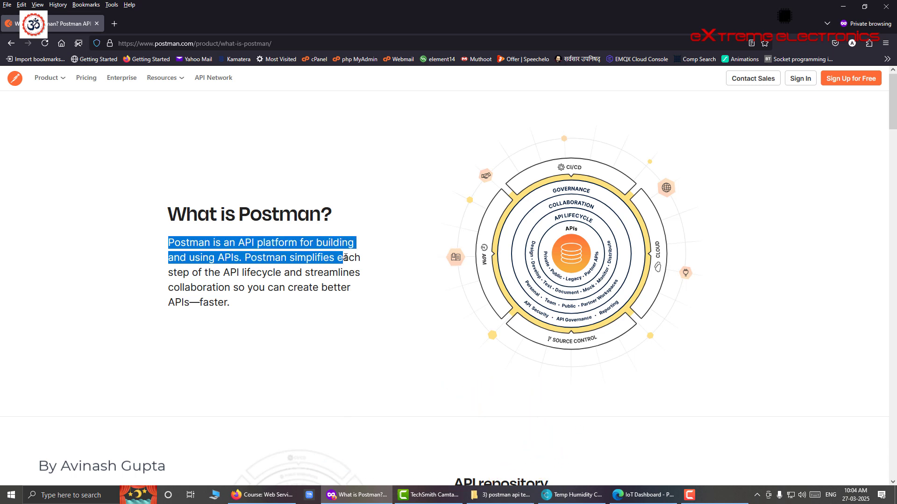
left_click_drag(245, 258, 324, 287)
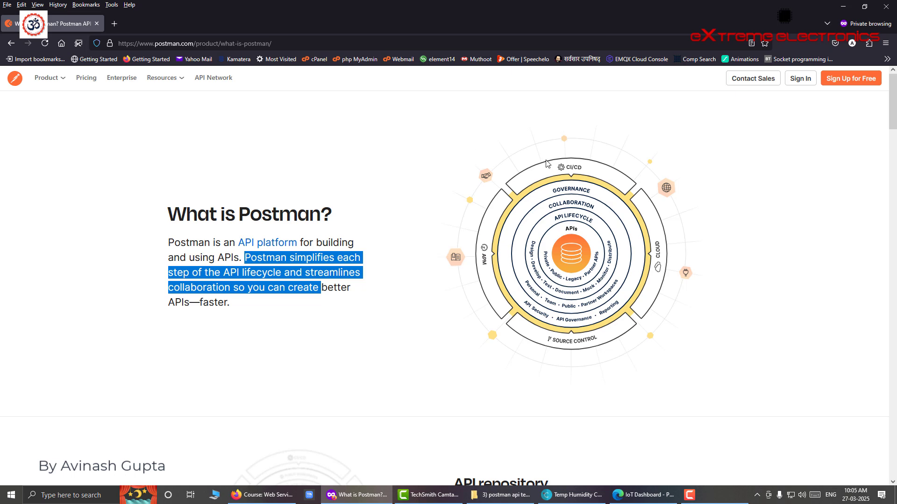
scroll(420, 242, "down", 15)
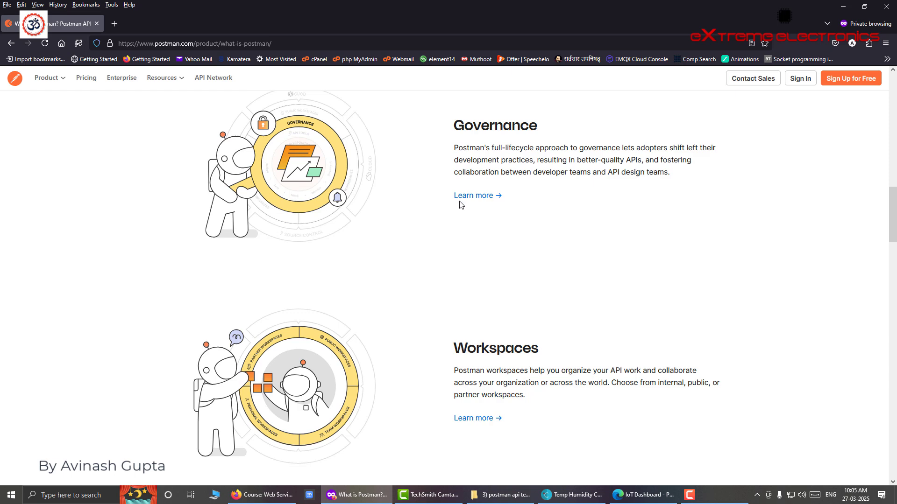
scroll(460, 204, "up", 10)
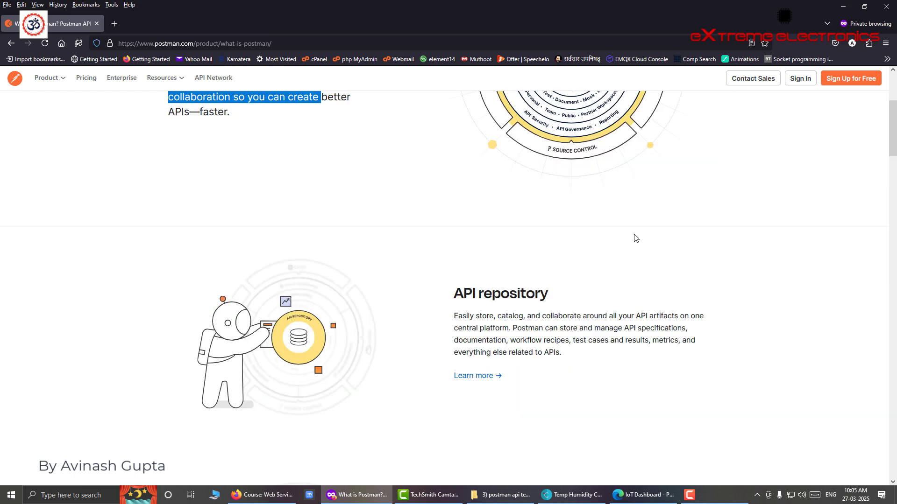
left_click(850, 88)
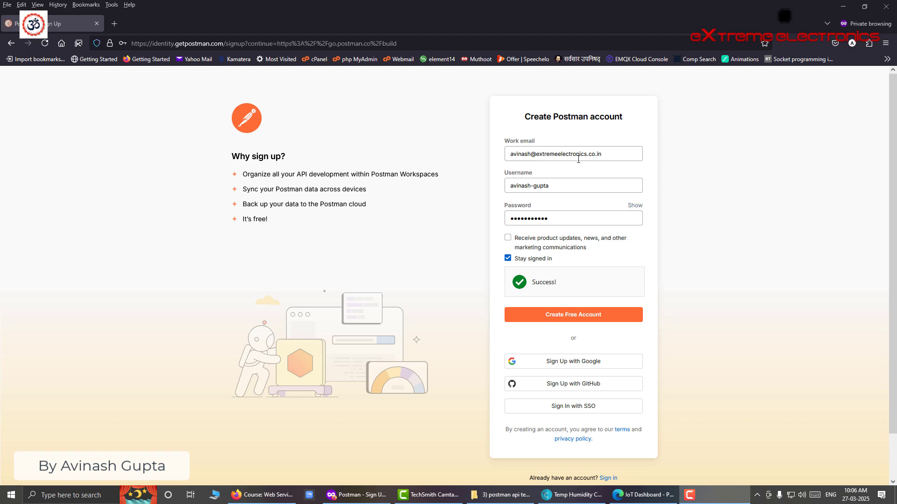
- Submit the Create Free Account form, resubmitting with a revised username, then switch to webmail
left_click(550, 317)
left_click(549, 318)
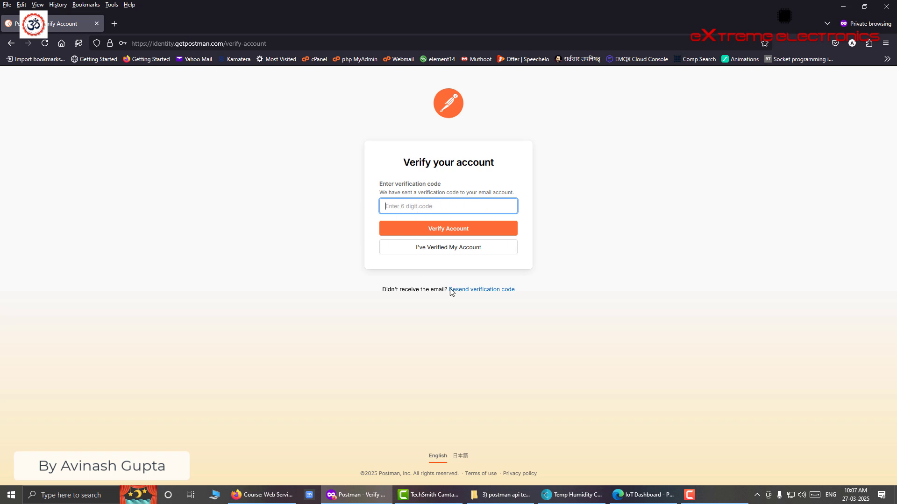
key("alt+Tab")
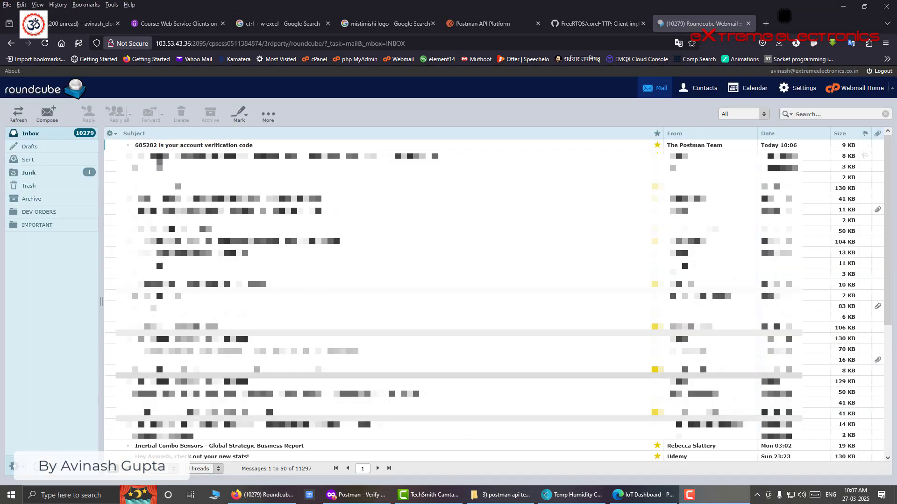
double_click(160, 147)
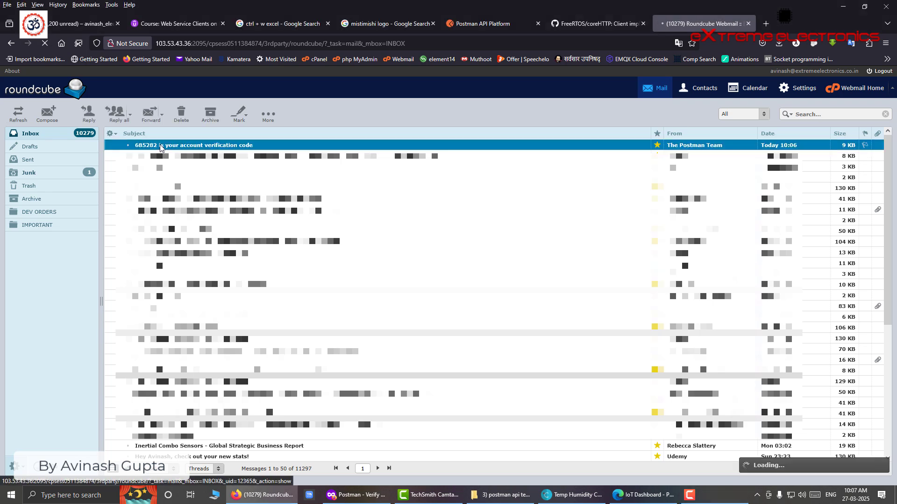
left_click_drag(426, 308, 382, 307)
right_click(387, 308)
left_click(400, 316)
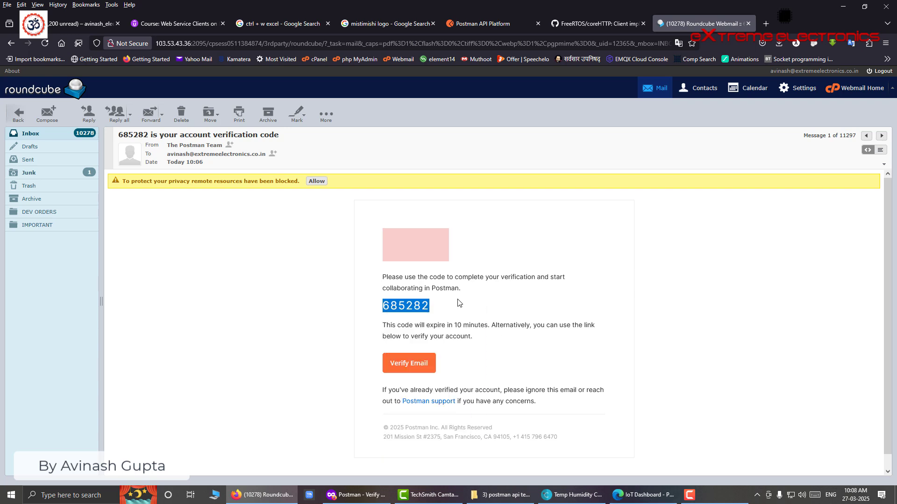
left_click(355, 494)
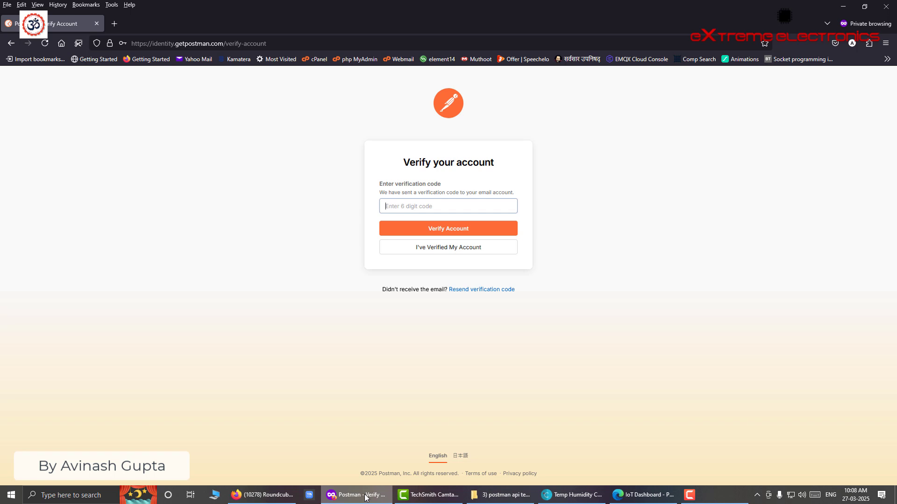
- Paste the emailed code, verify the account, and submit the name and role
right_click(424, 207)
left_click(449, 277)
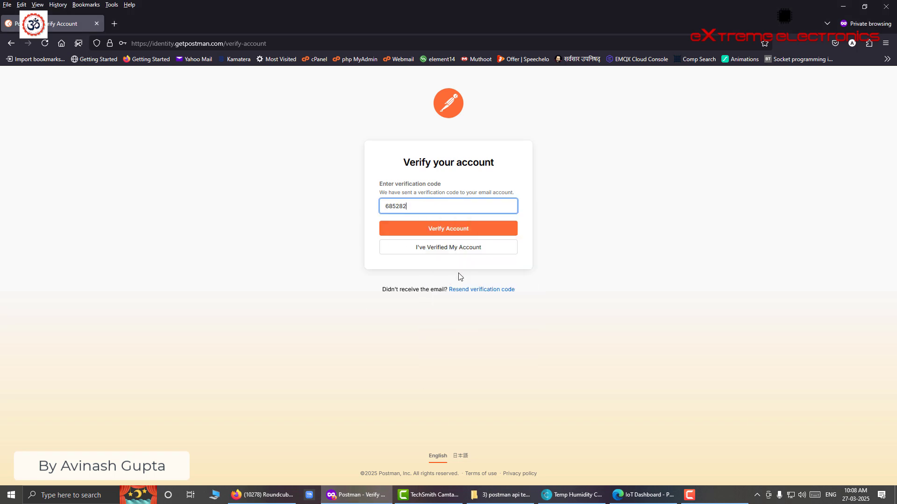
left_click(438, 232)
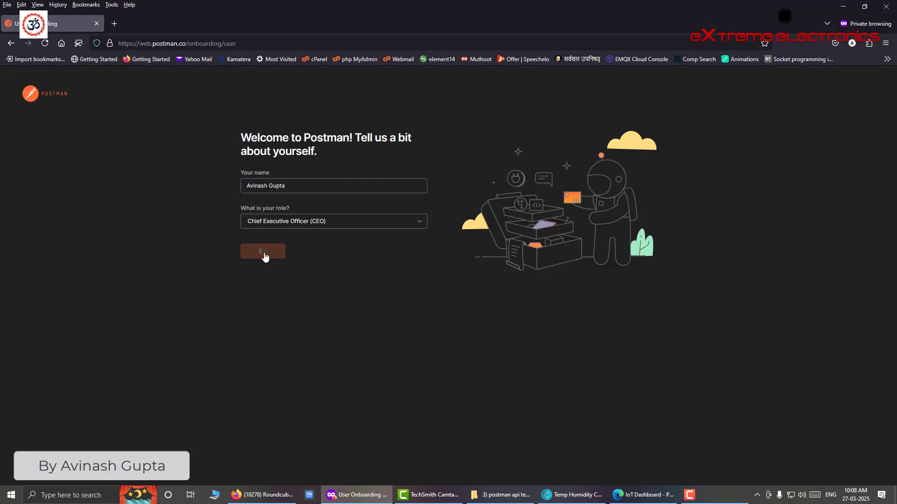
left_click(264, 257)
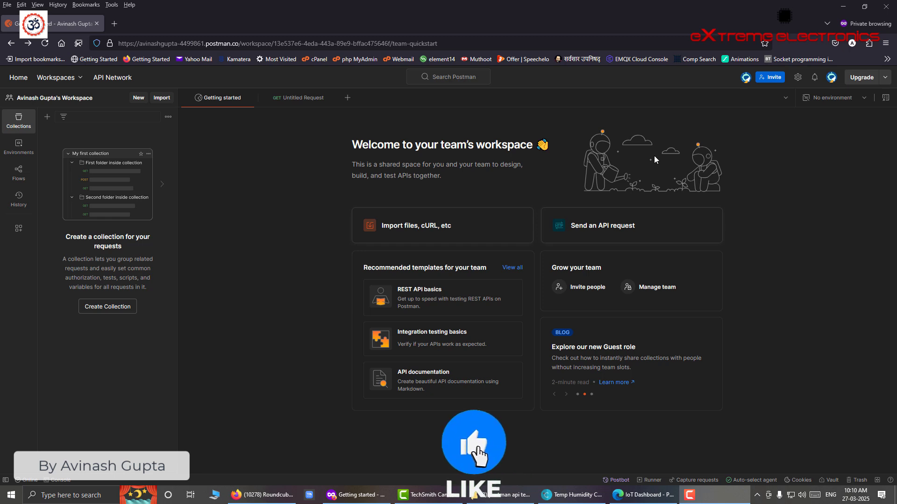
- Position the Temp Humidity Client over the workspace and start a new blank API request in Postman
left_click(572, 495)
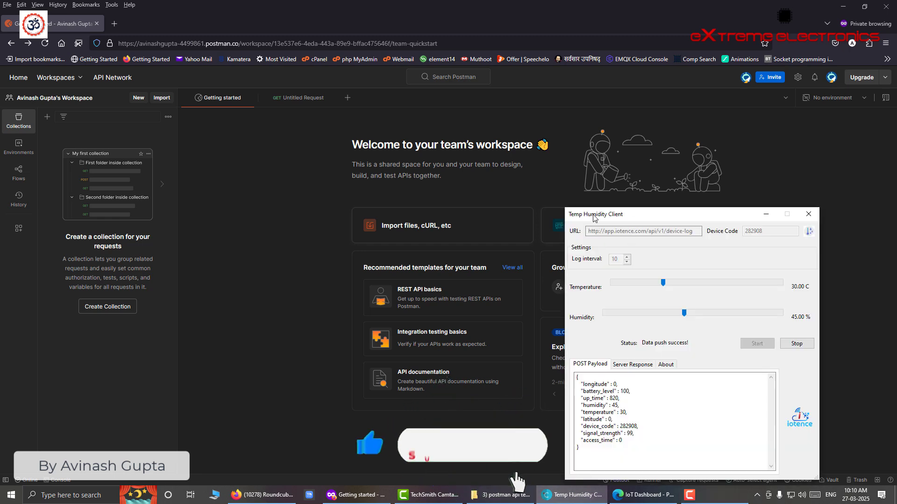
left_click_drag(594, 218, 465, 163)
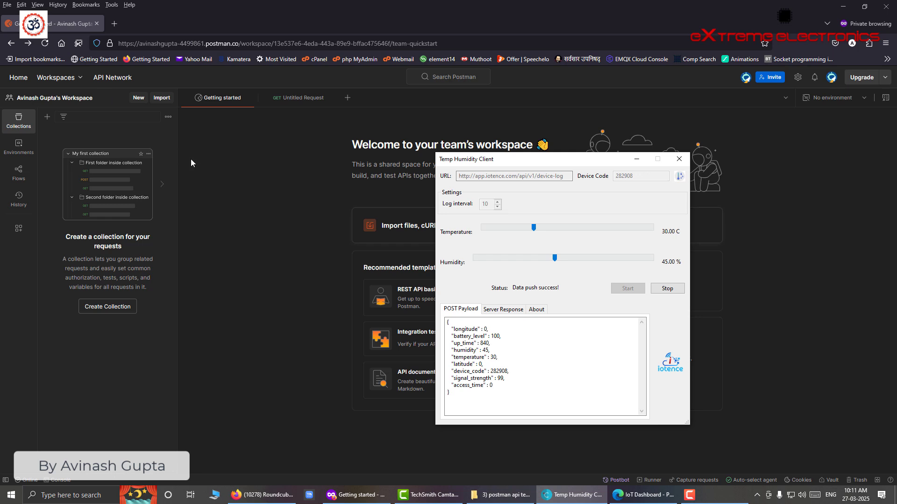
left_click(240, 187)
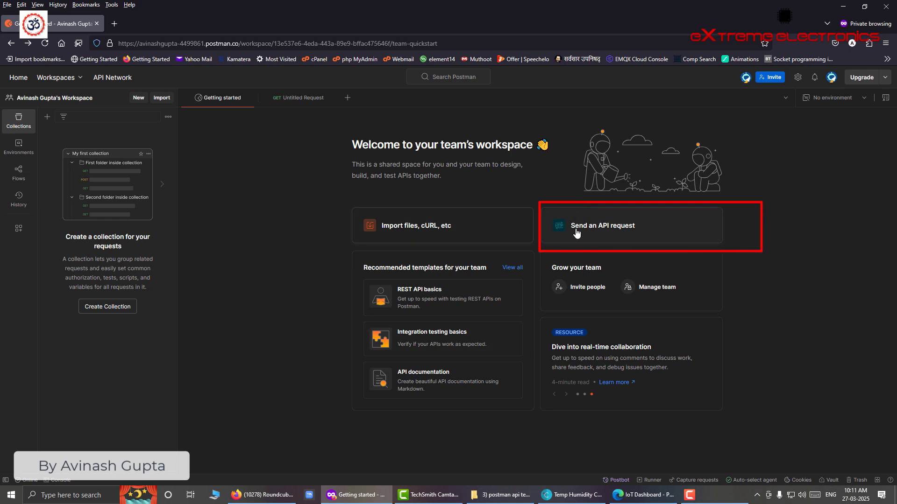
left_click(599, 234)
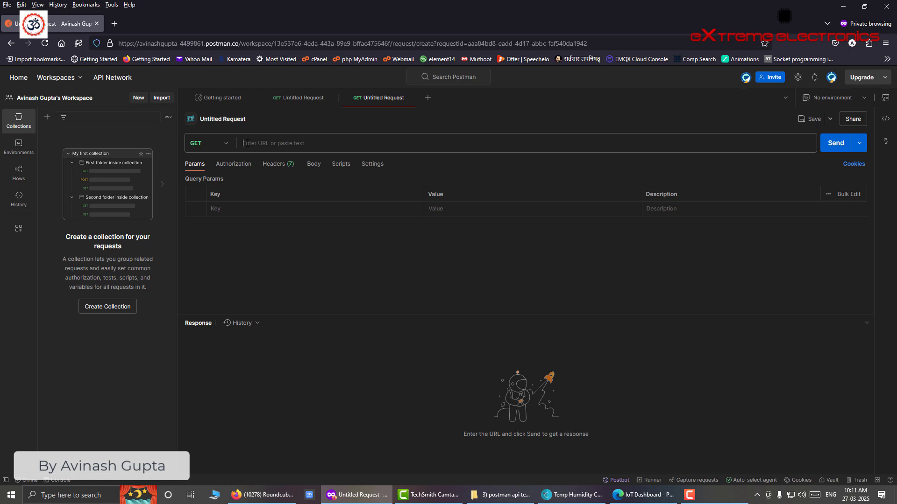
left_click(572, 495)
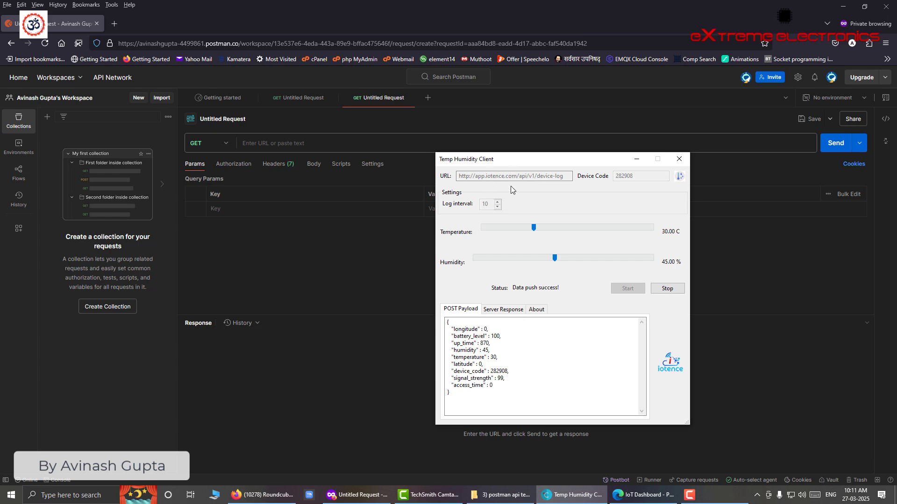
left_click(674, 285)
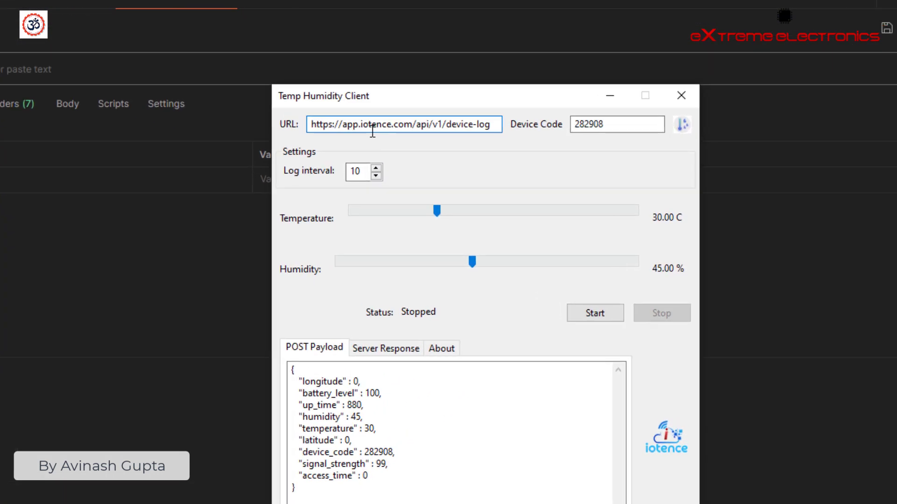
left_click(270, 103)
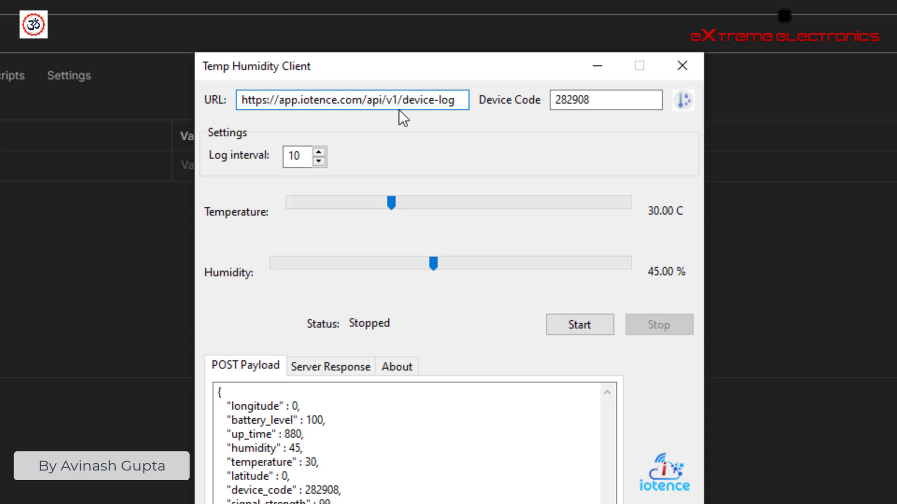
left_click_drag(403, 99, 233, 100)
right_click(298, 100)
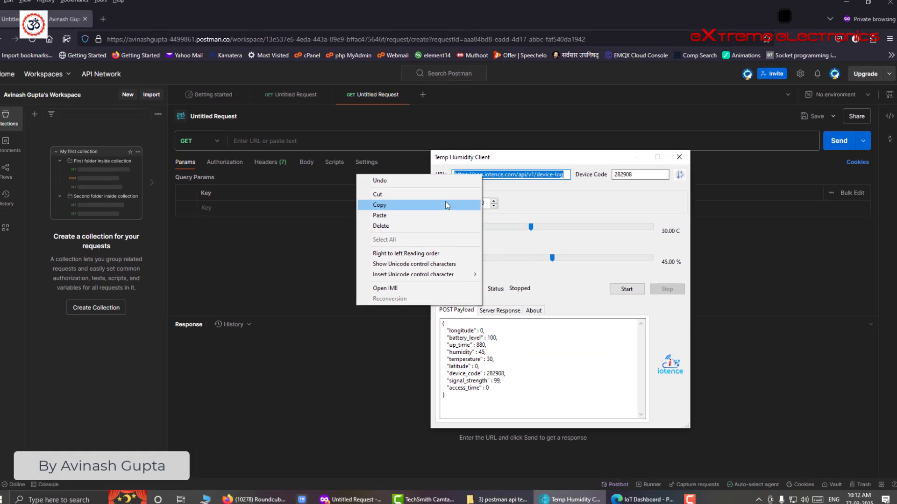
left_click(447, 206)
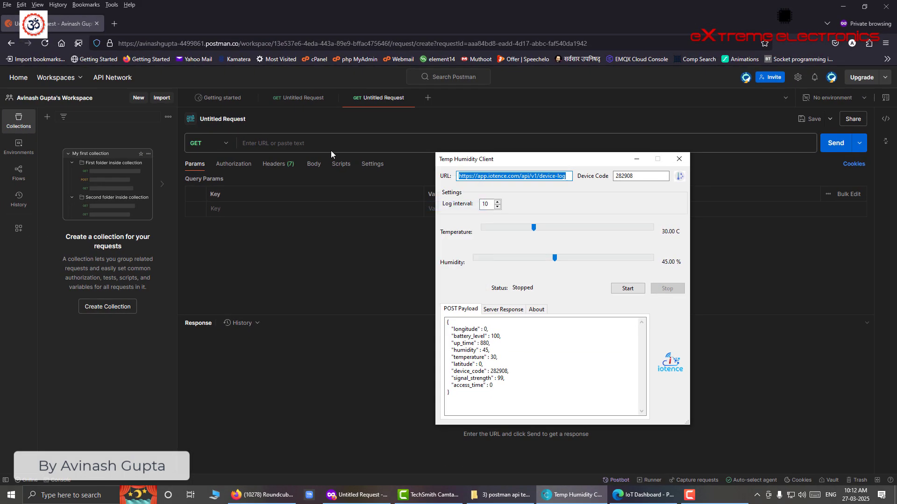
left_click(311, 145)
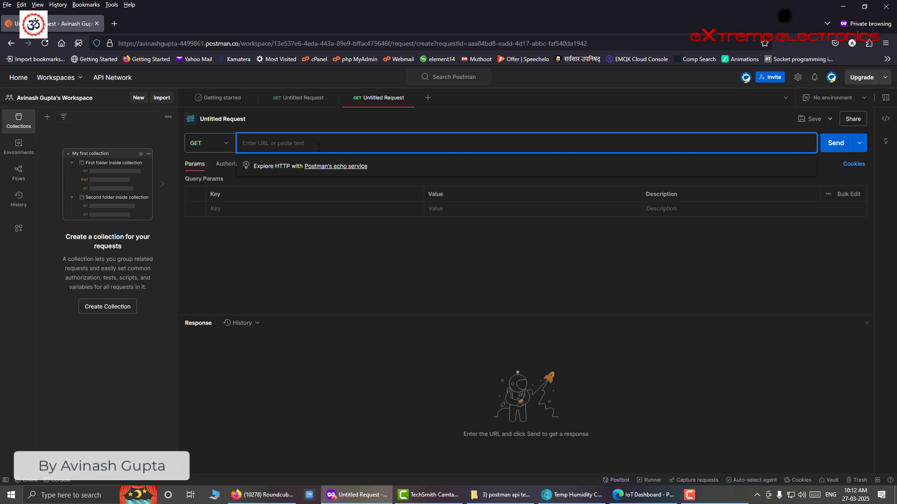
key("ctrl+v")
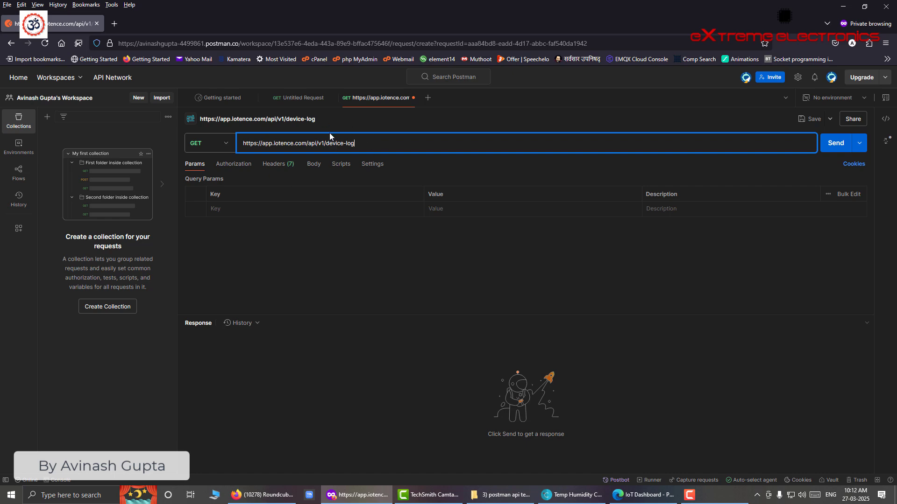
left_click(643, 494)
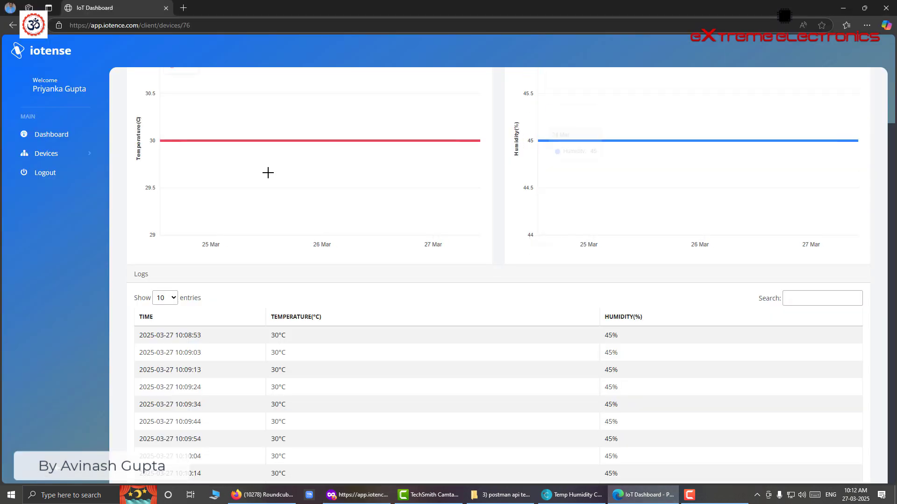
- Scroll the dashboard to check the steady 30 °C and 45% readings in the charts and Logs
scroll(477, 272, "up", 5)
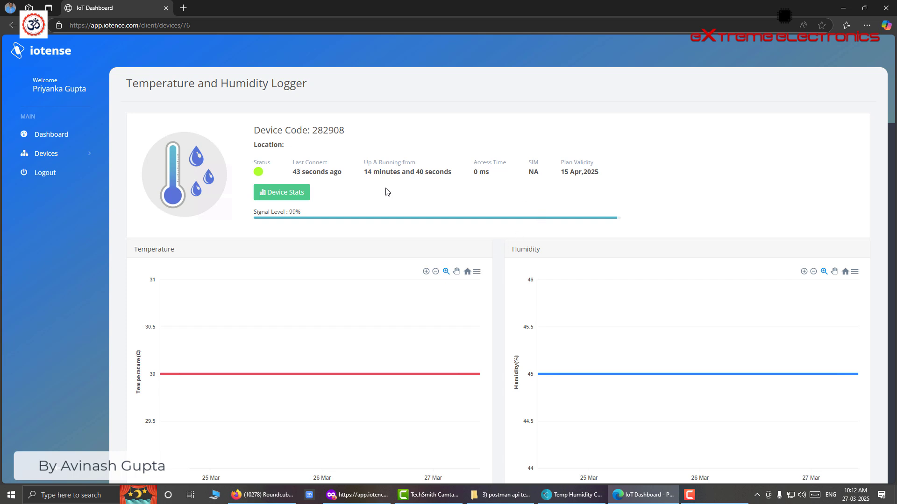
scroll(500, 240, "down", 3)
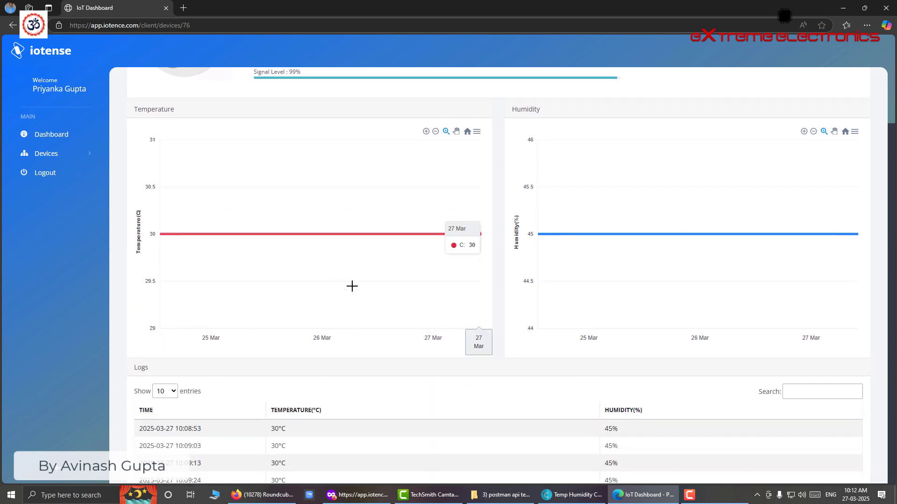
scroll(453, 360, "down", 3)
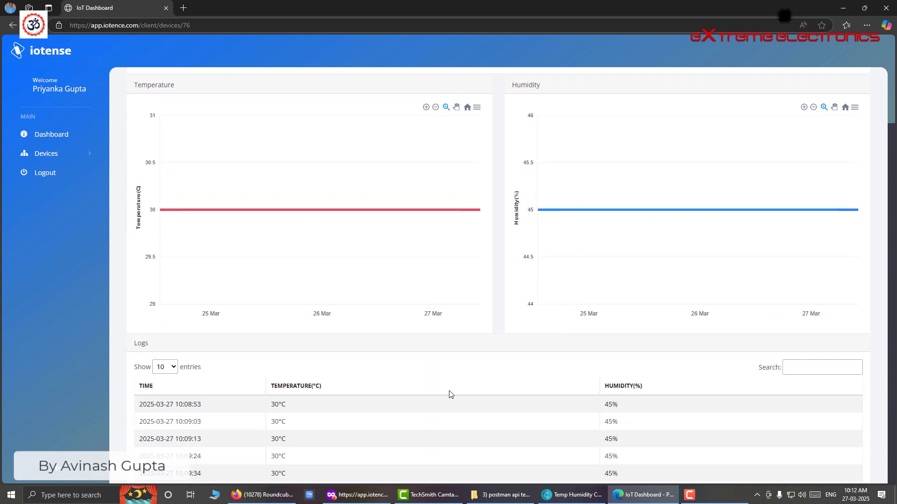
scroll(457, 417, "up", 4)
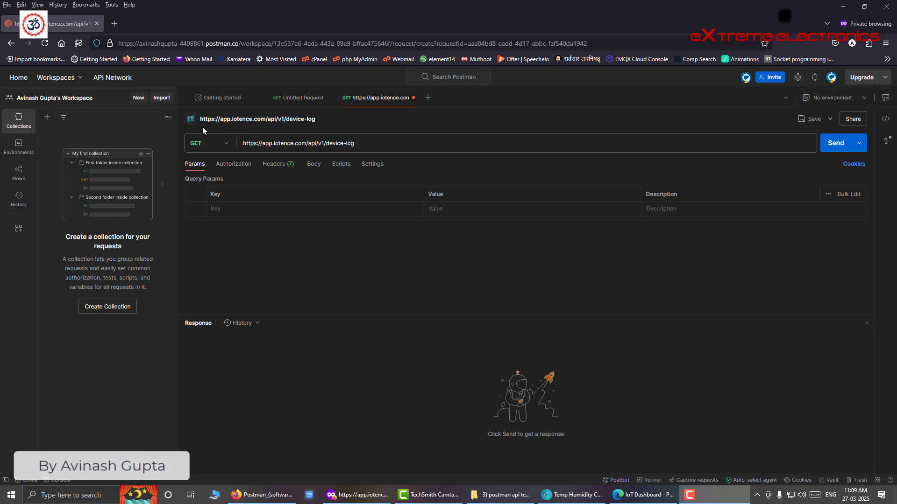
- Open the HTTP method dropdown on the device-log request
left_click(226, 147)
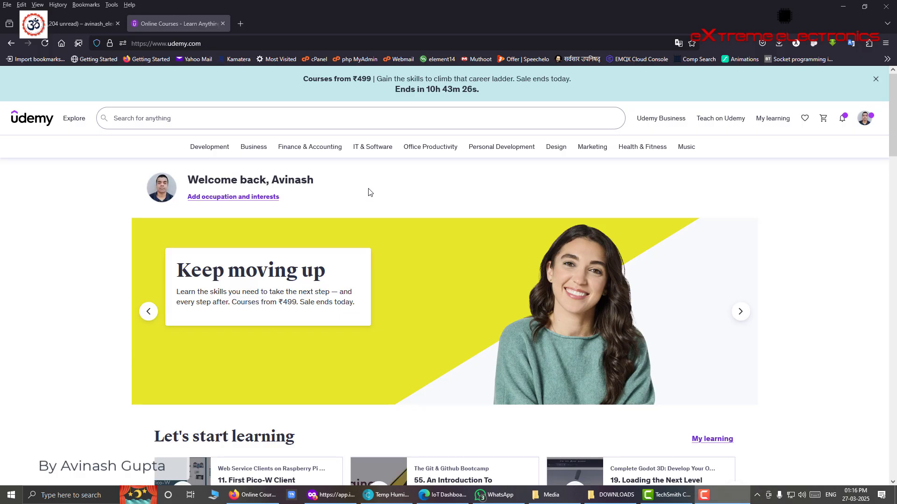
scroll(368, 189, "down", 1)
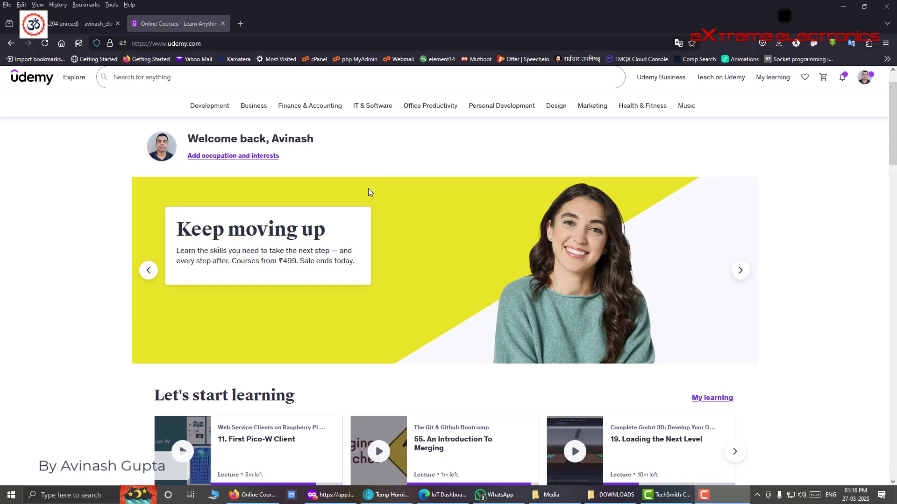
scroll(368, 189, "down", 10)
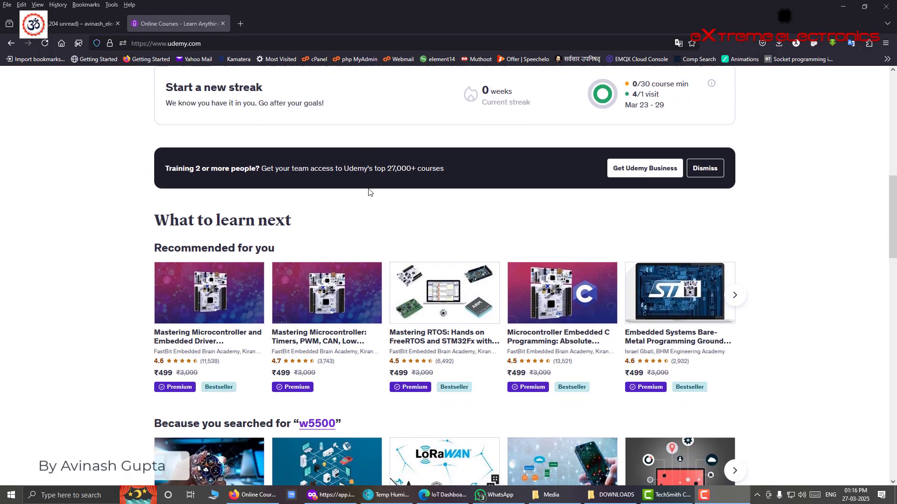
scroll(368, 188, "down", 5)
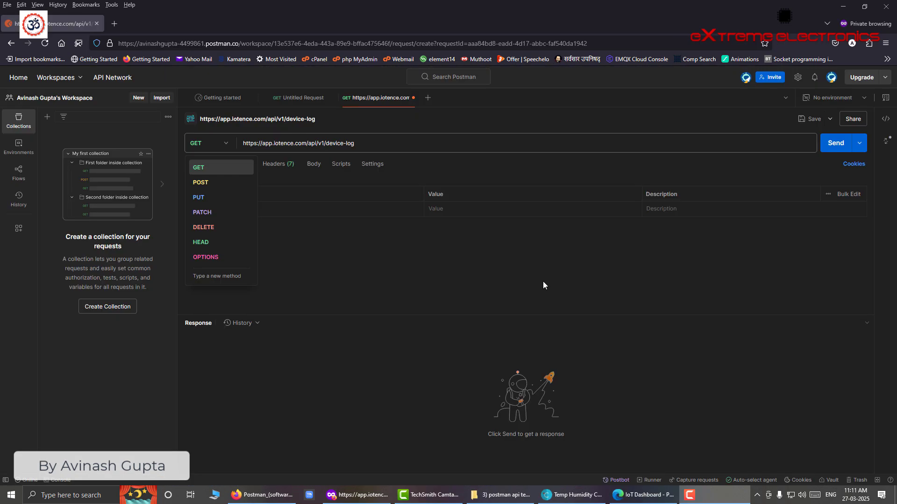
- Leave the HTTP method unchanged and view the iotense dashboard, now showing the device offline
left_click(543, 282)
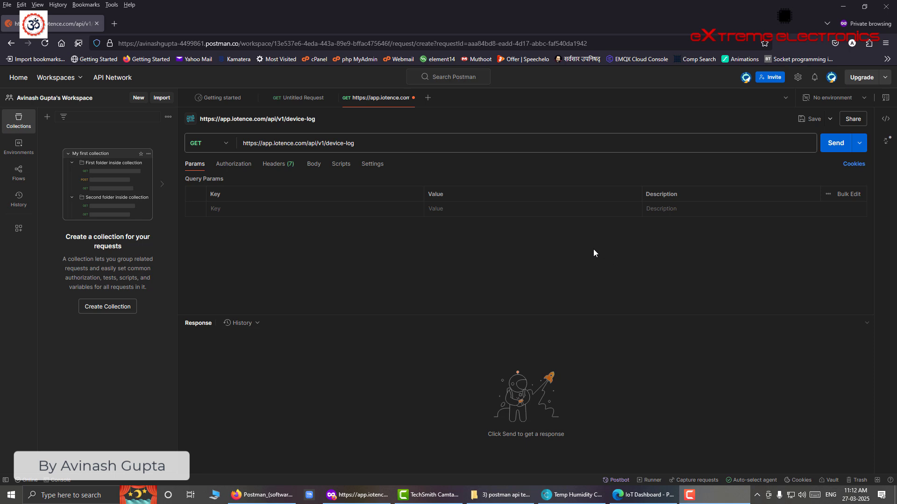
left_click(222, 146)
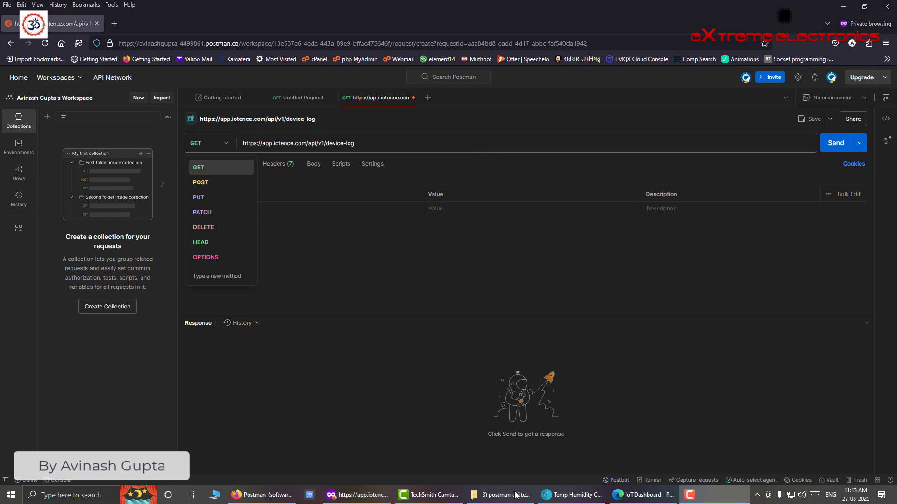
left_click(659, 497)
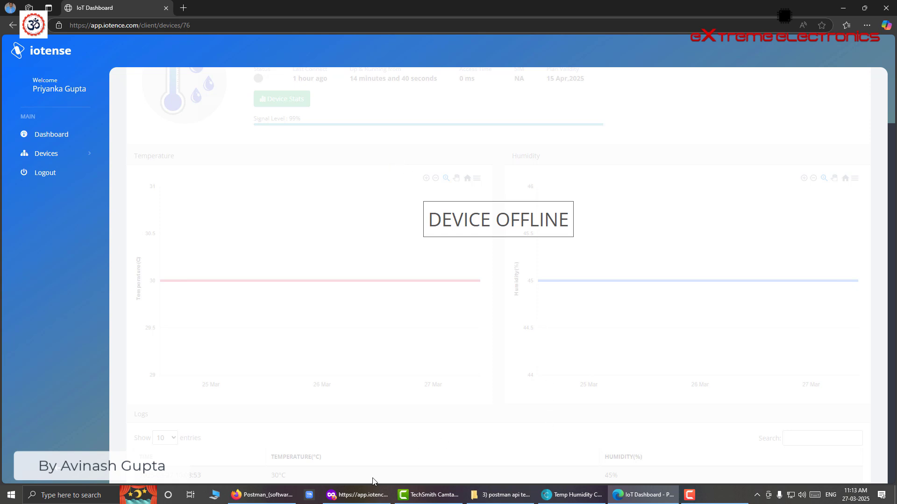
- Make the device-log request a POST and view its 8 auto-generated headers
left_click(369, 496)
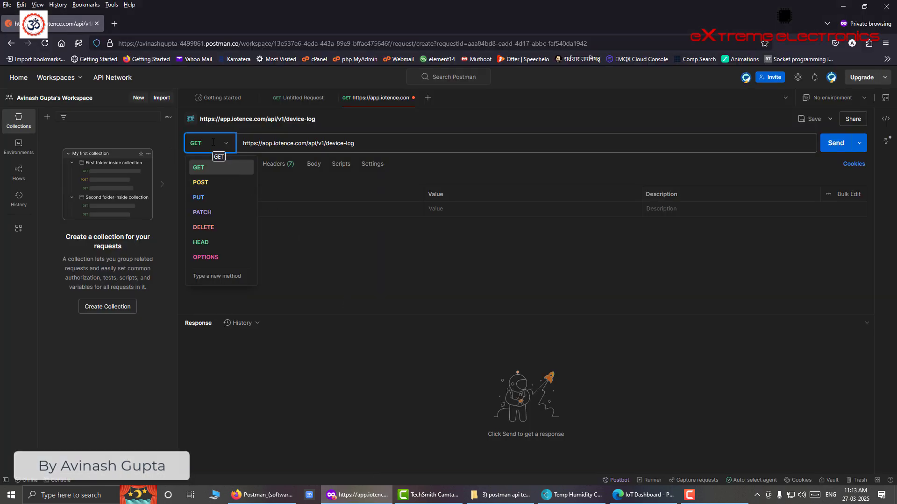
left_click(204, 184)
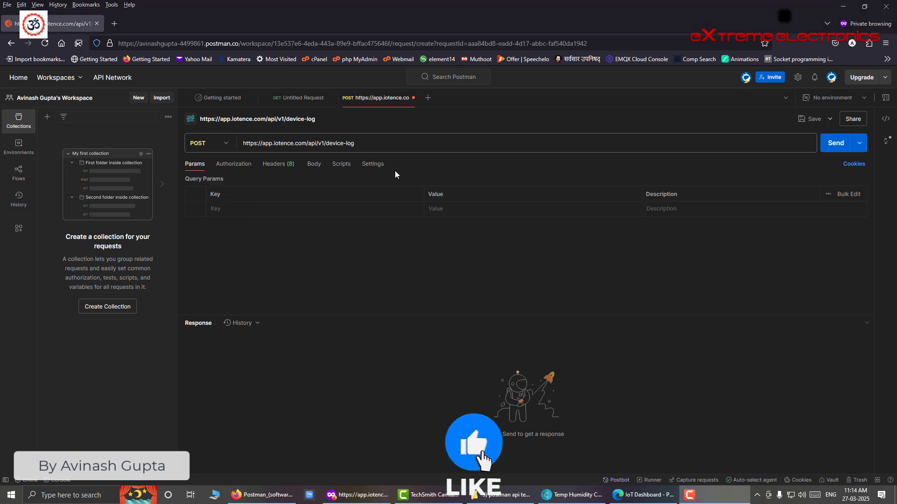
left_click(280, 165)
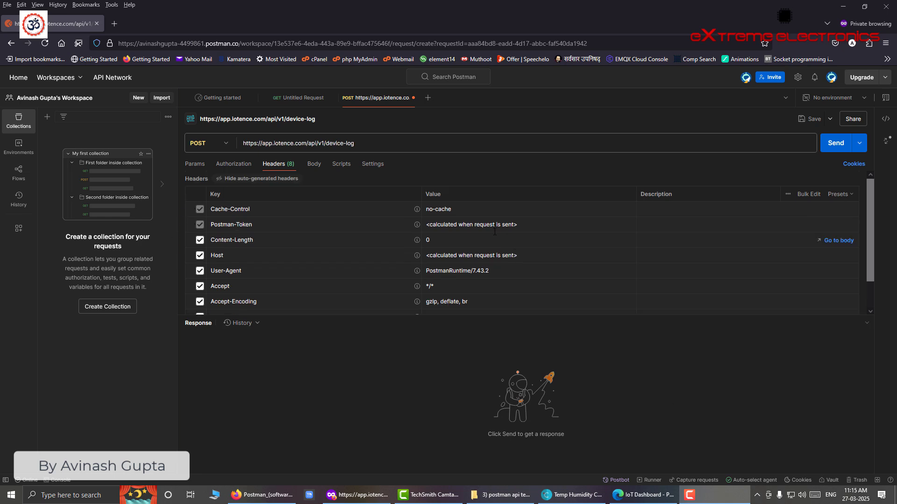
- Untick the Accept-Encoding header on the POST request and go to its Body settings
left_click(235, 179)
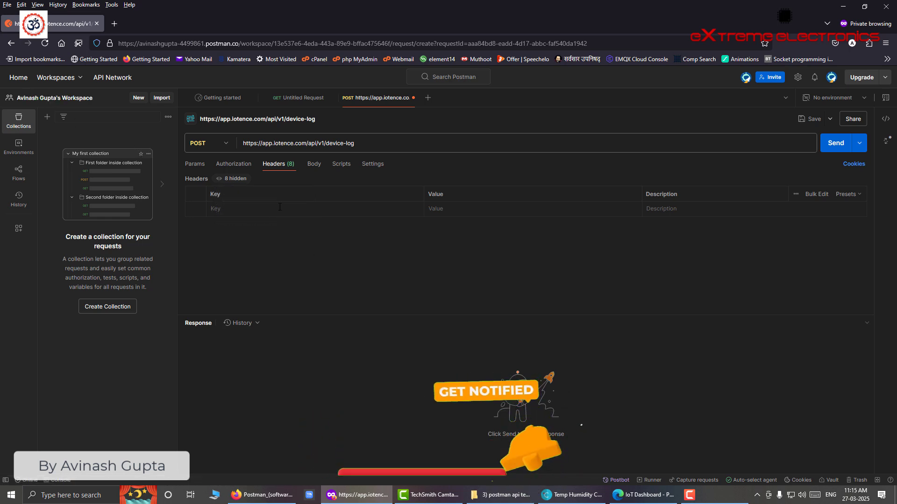
left_click(232, 179)
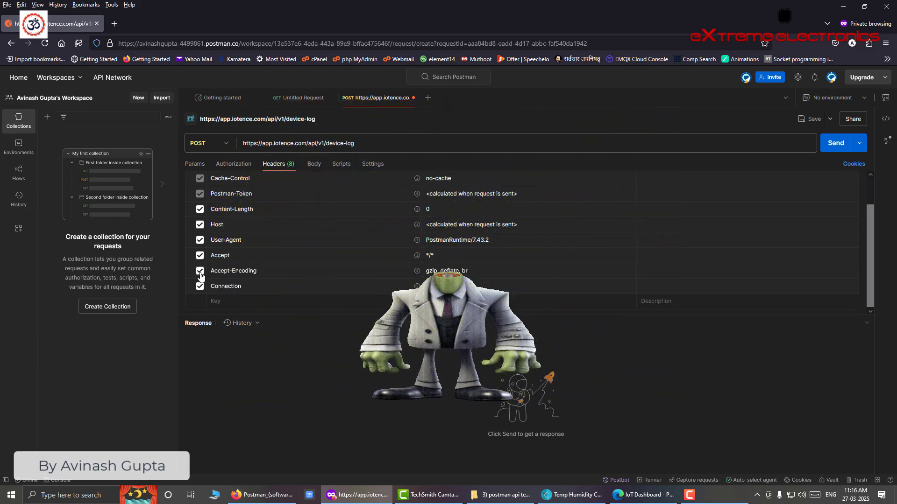
left_click(200, 271)
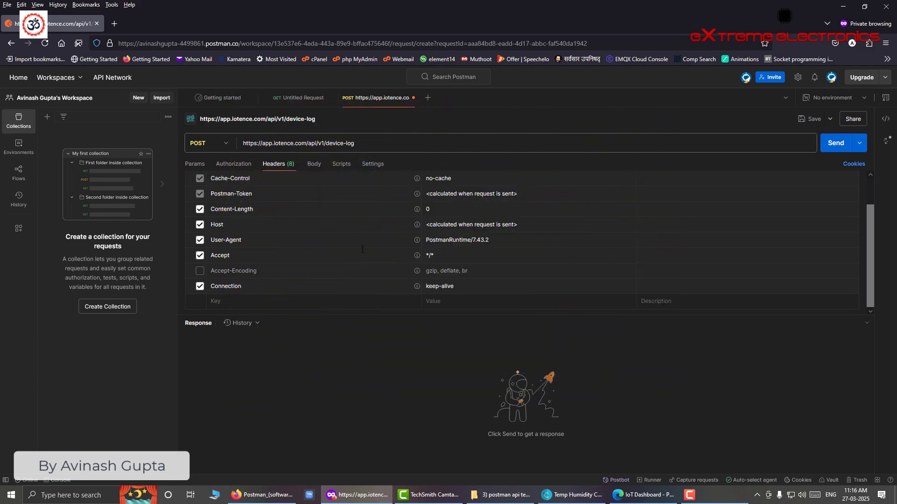
scroll(467, 227, "up", 2)
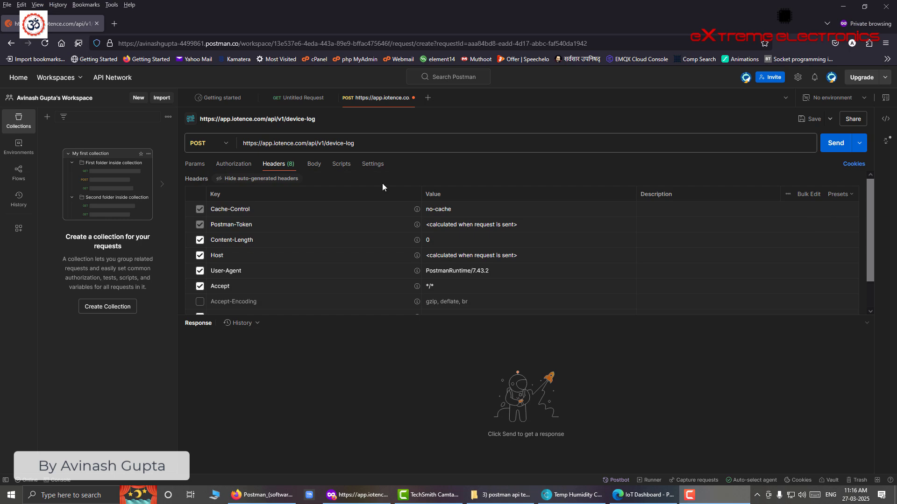
left_click(314, 164)
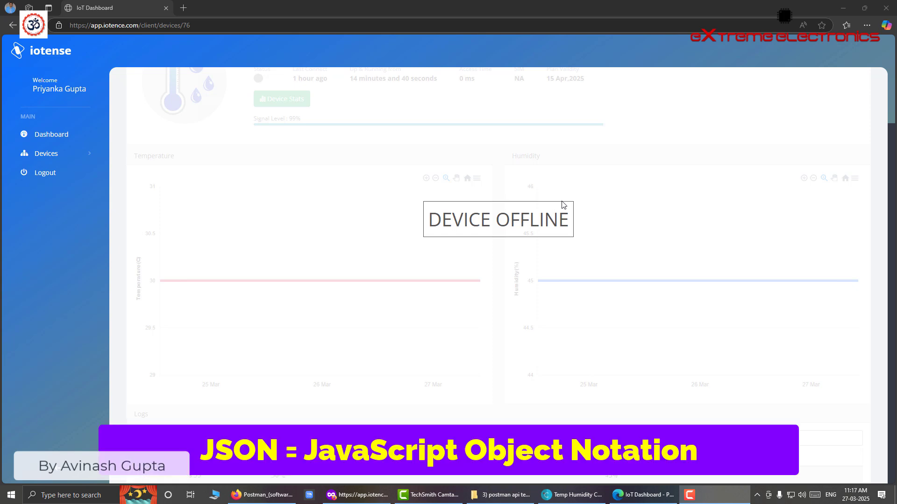
- Copy the entire POST Payload JSON from Temp Humidity Client and return to Postman
key("alt+Tab")
left_click_drag(517, 153, 334, 110)
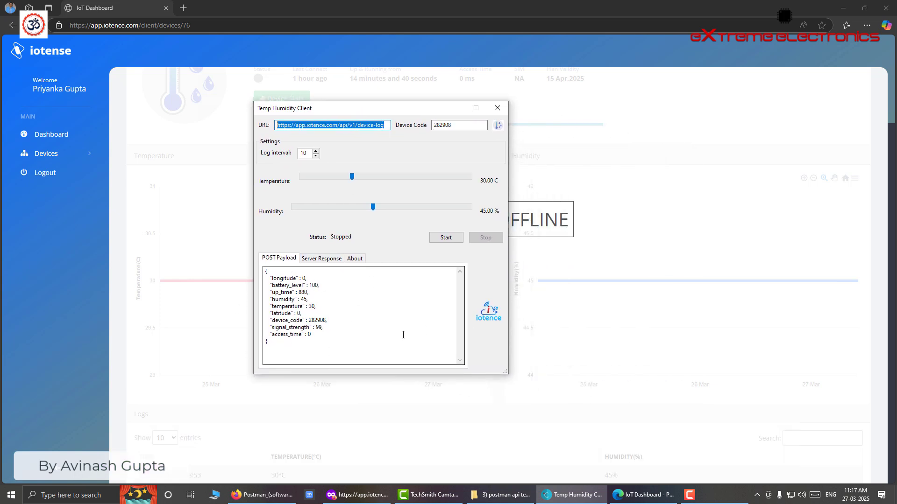
left_click_drag(273, 342, 257, 276)
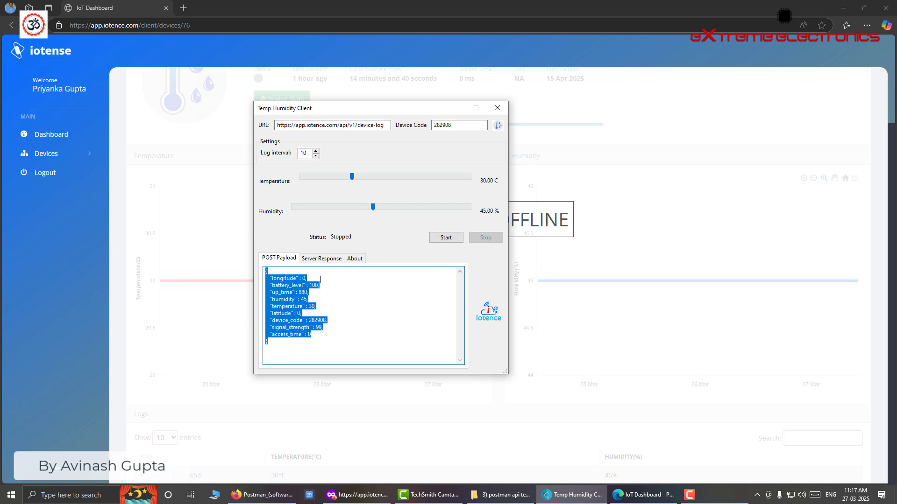
right_click(286, 299)
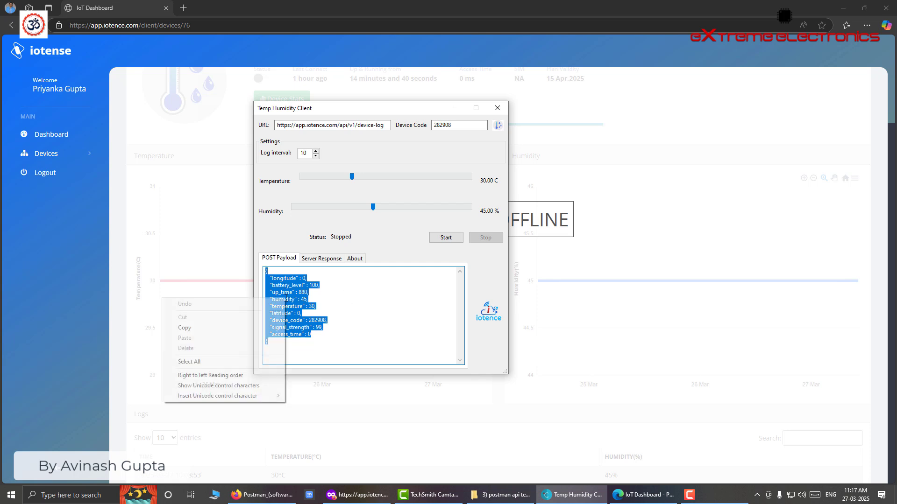
left_click(246, 326)
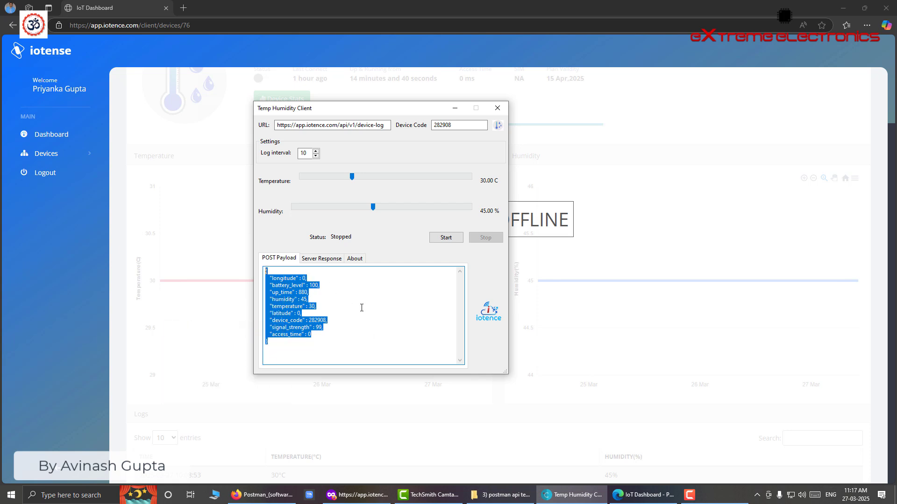
left_click(357, 496)
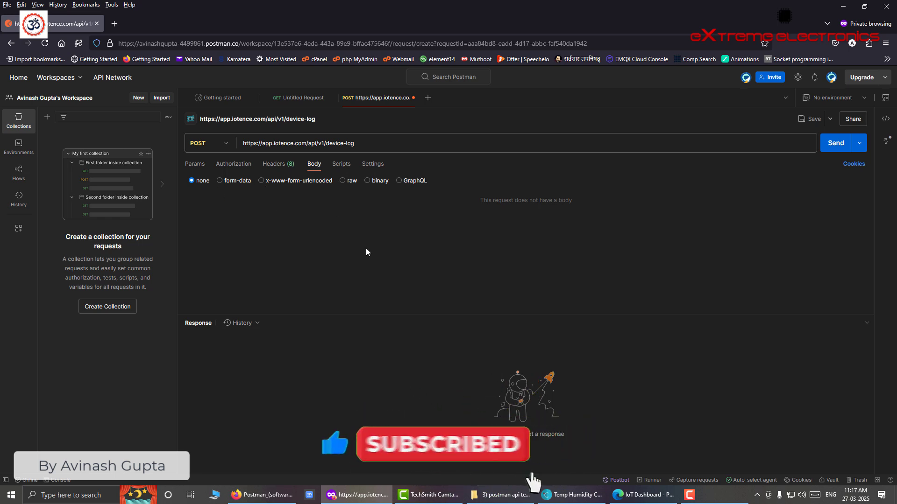
- Set the body to raw JSON and paste the payload with temperature 30, humidity 45, device_code 282908
left_click(342, 182)
right_click(259, 221)
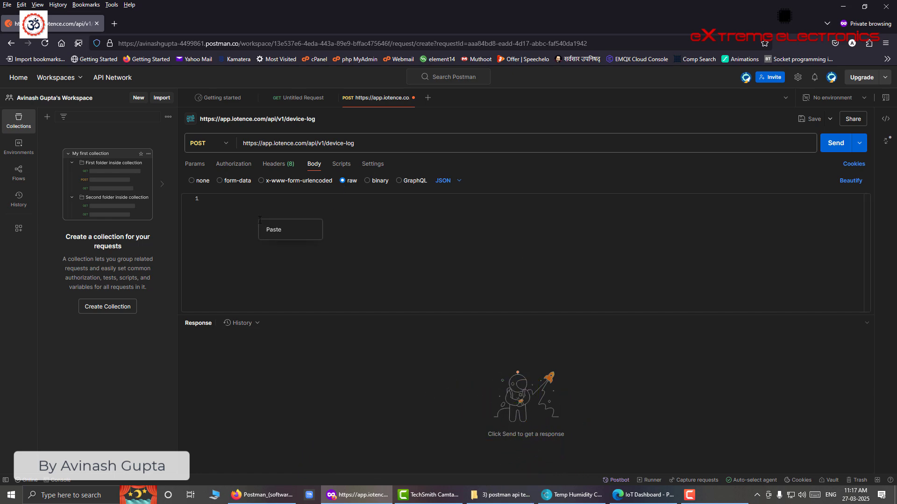
left_click(273, 229)
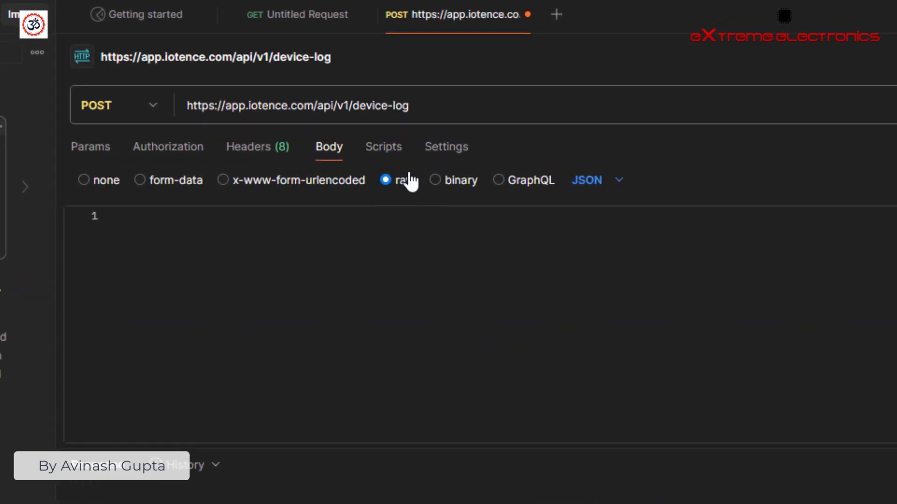
left_click(620, 182)
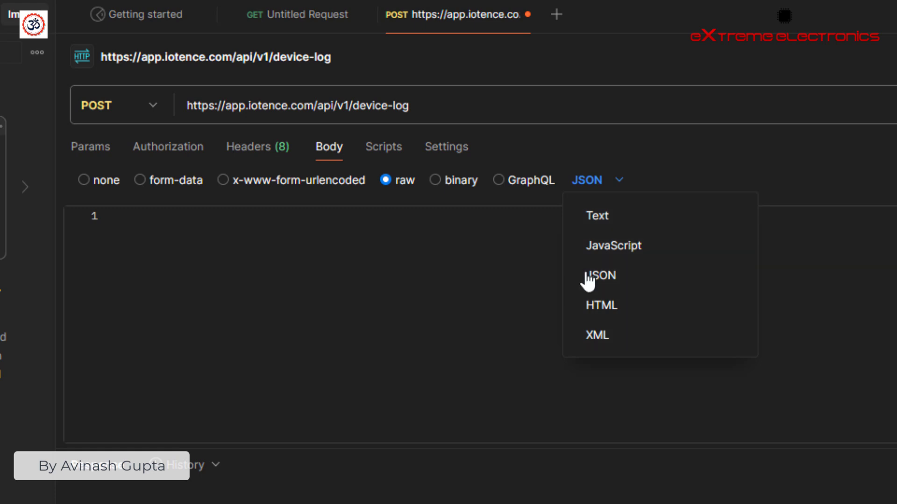
left_click(625, 287)
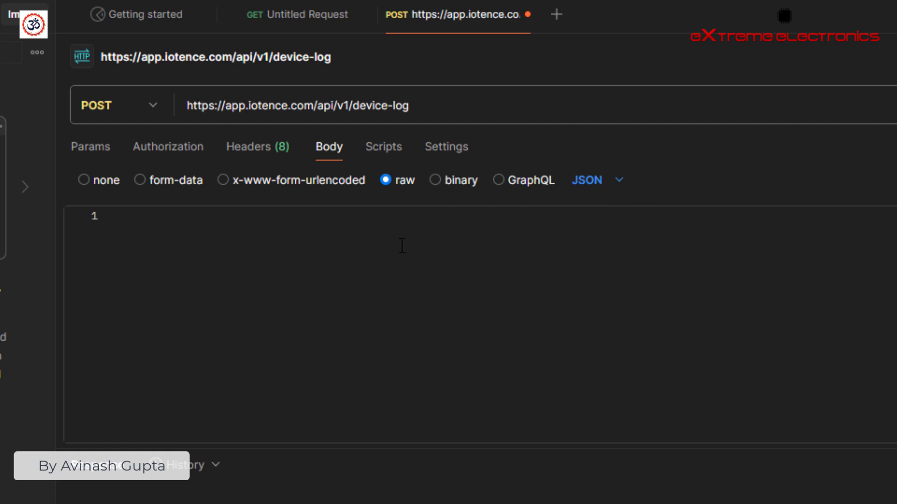
left_click(351, 252)
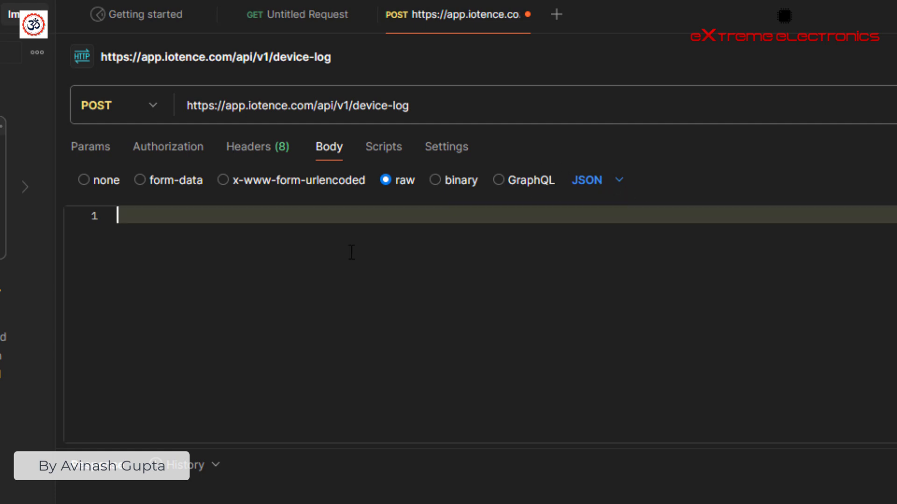
key("ctrl+v")
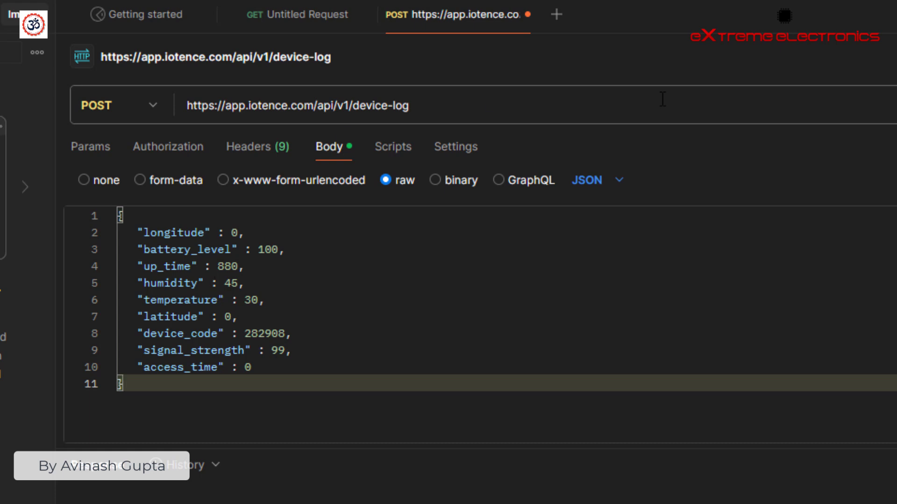
left_click(794, 179)
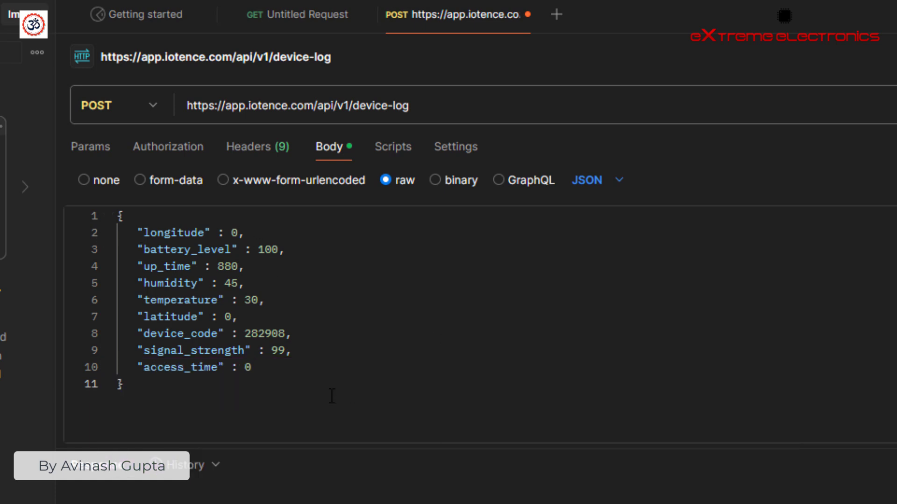
- Cut the humidity and temperature lines and paste them after the access_time line
left_click(136, 301)
left_click_drag(137, 283, 296, 295)
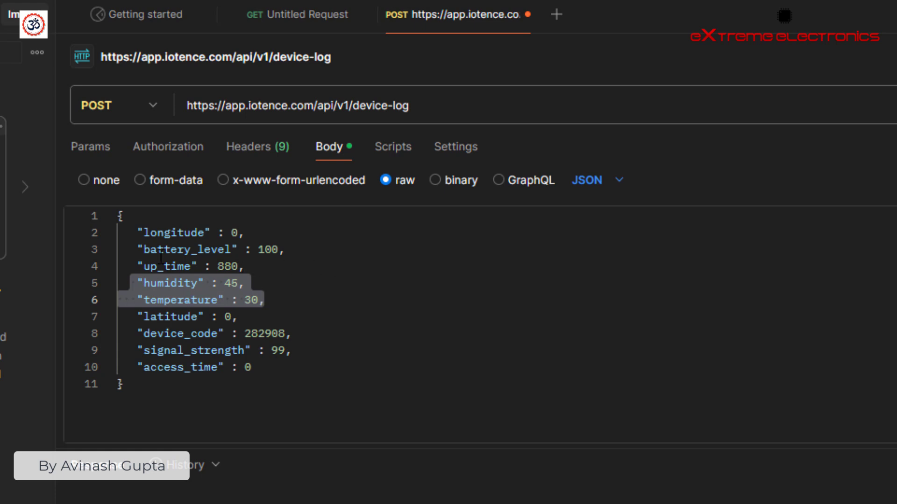
right_click(188, 284)
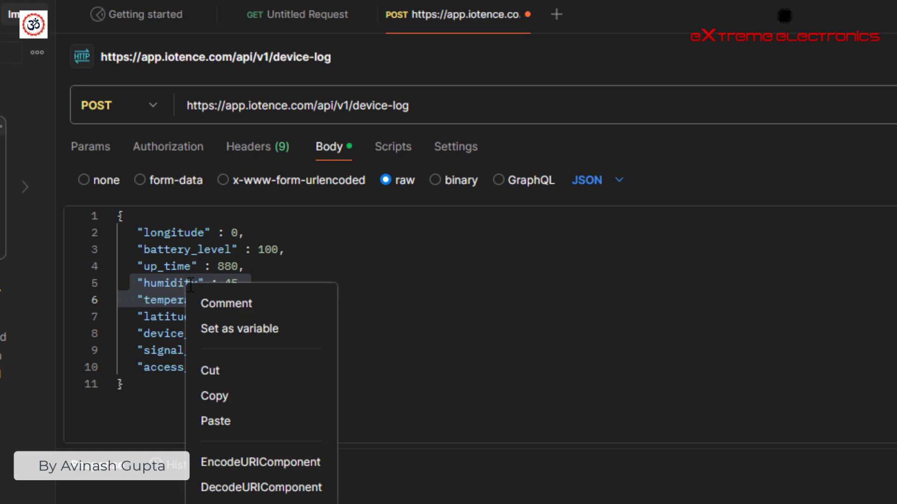
left_click(236, 371)
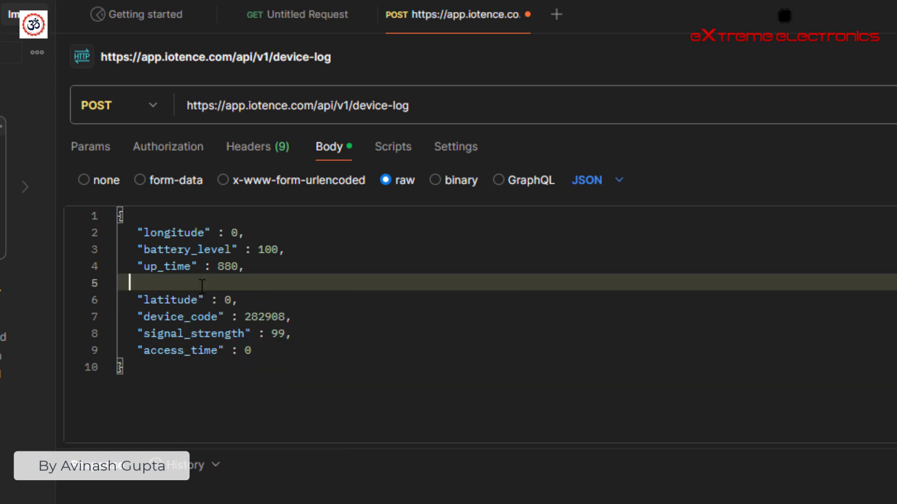
left_click(289, 350)
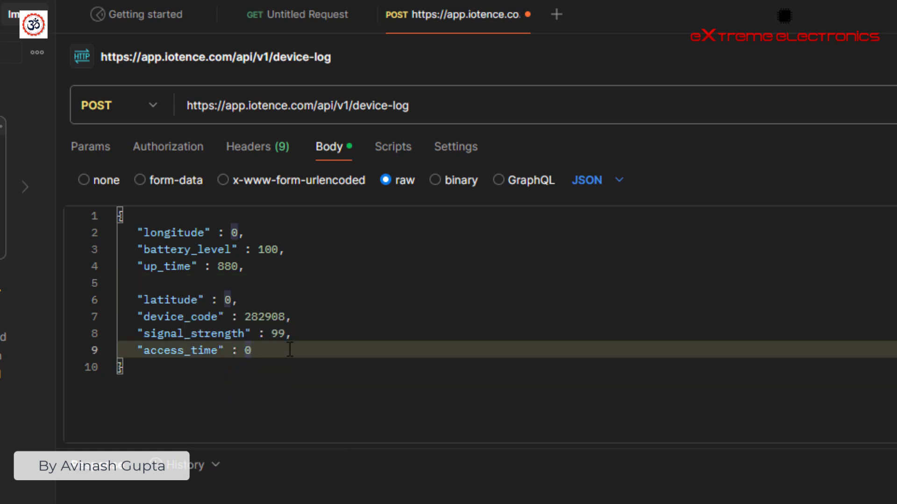
key("Return")
key("ctrl+v")
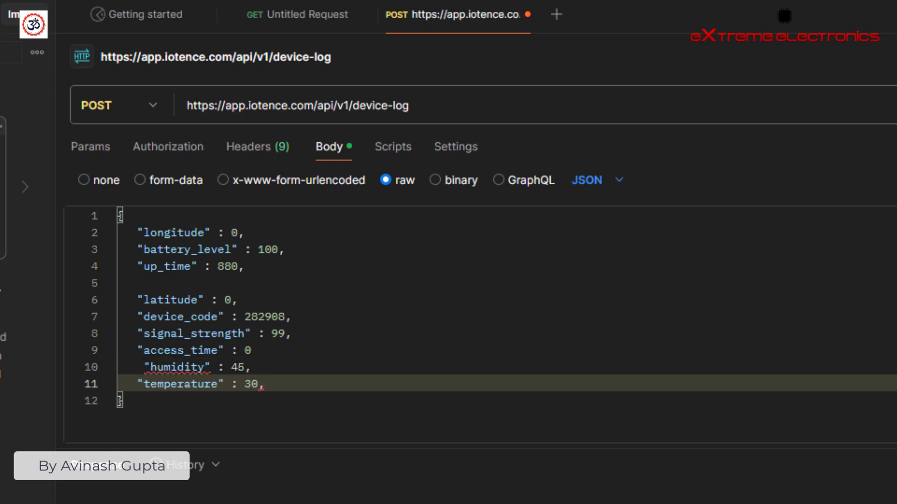
- Remove the leftover blank line, add a comma after access_time and drop temperature's trailing comma
left_click(208, 288)
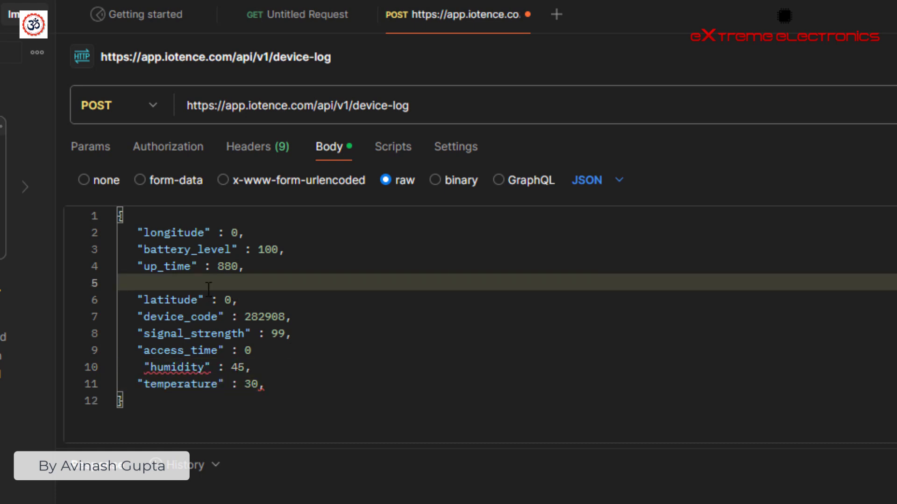
key("BackSpace")
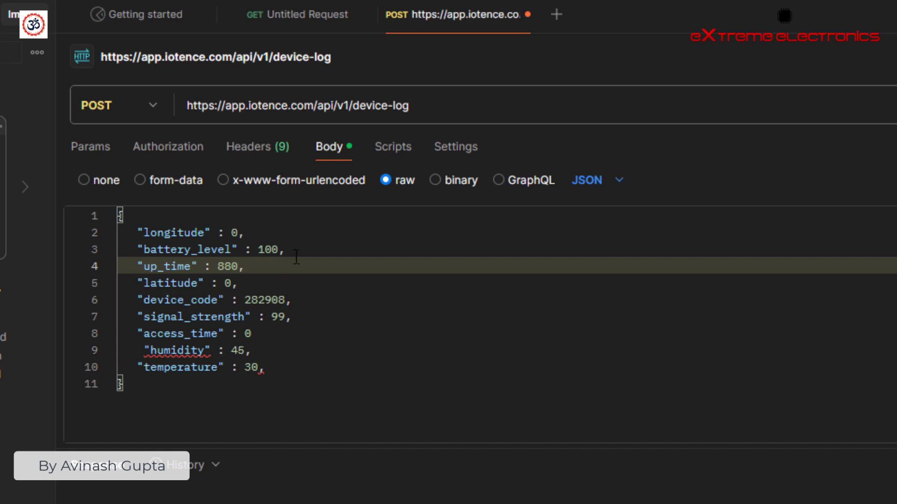
left_click(275, 334)
type(",")
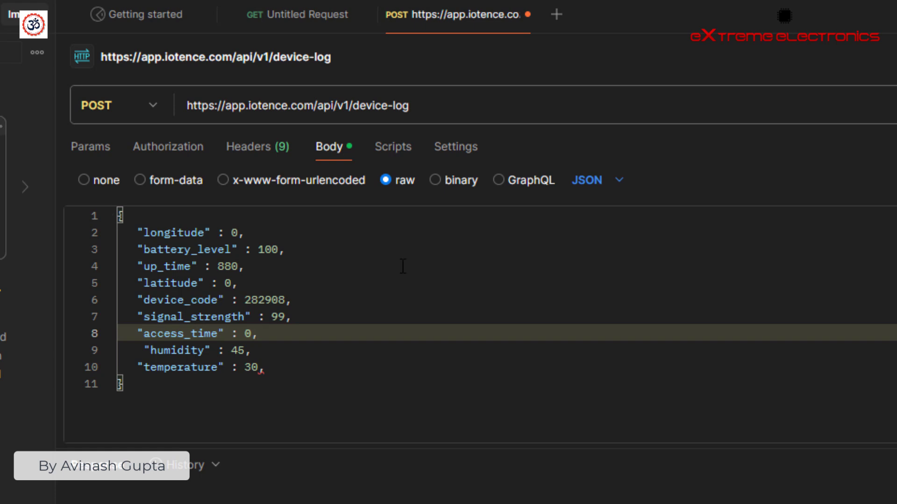
left_click(285, 368)
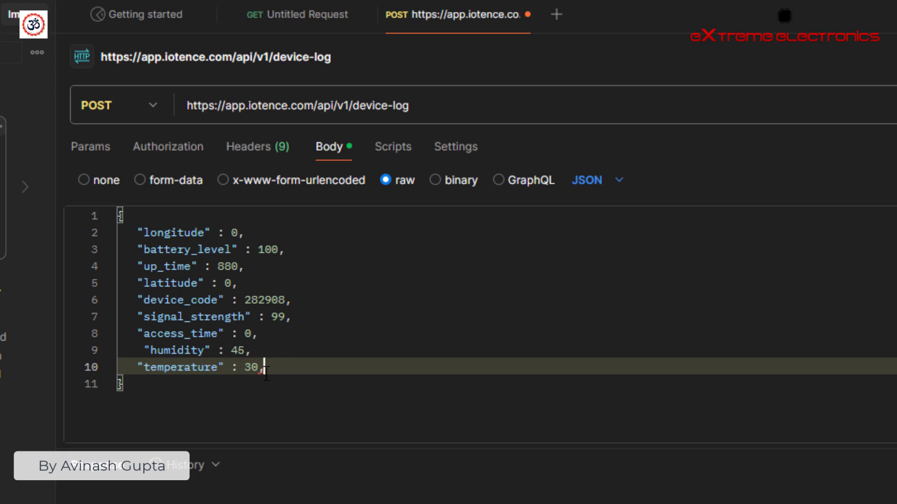
key("BackSpace")
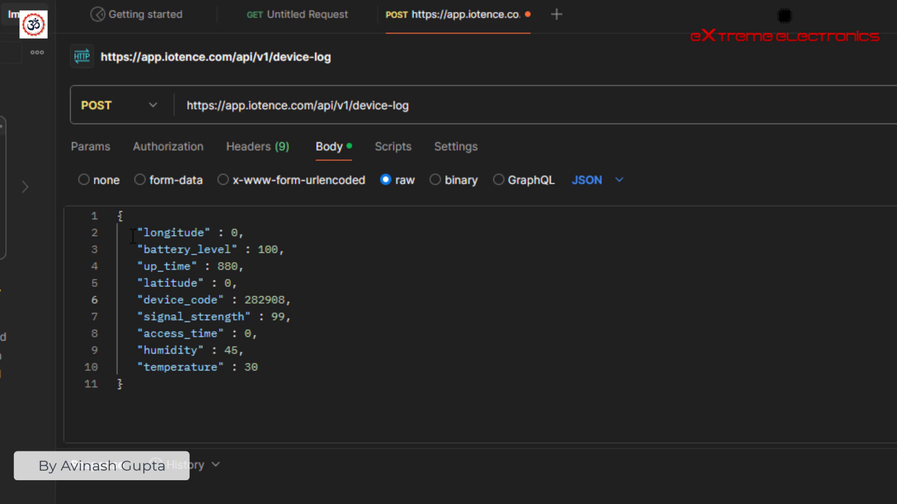
- Review the body by highlighting the device_code, signal strength, humidity and temperature entries
left_click_drag(133, 237, 325, 333)
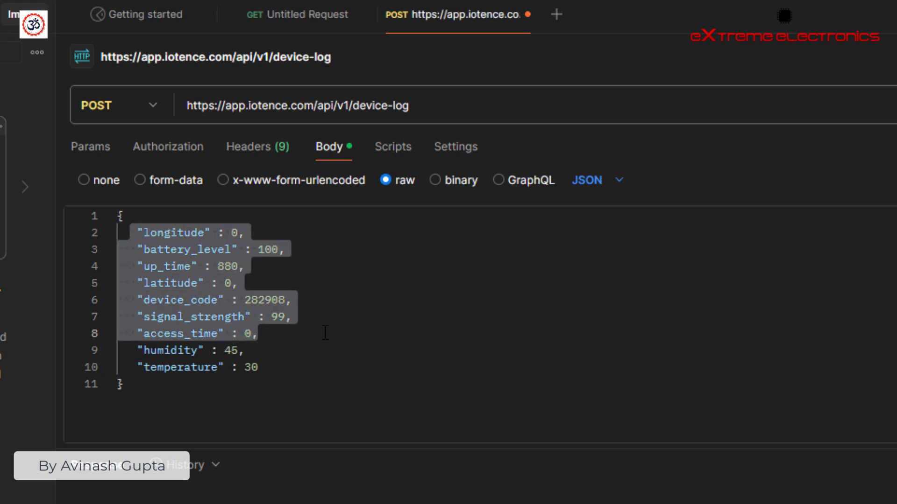
left_click(253, 231)
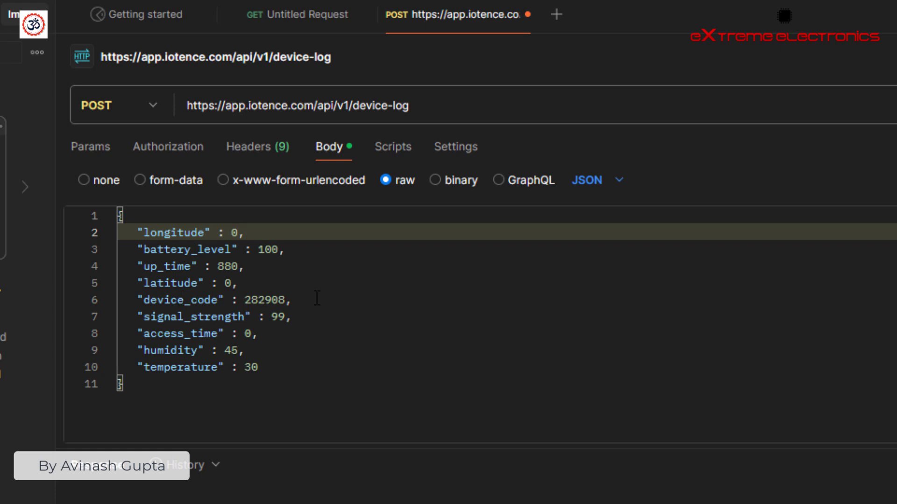
left_click_drag(285, 300, 244, 299)
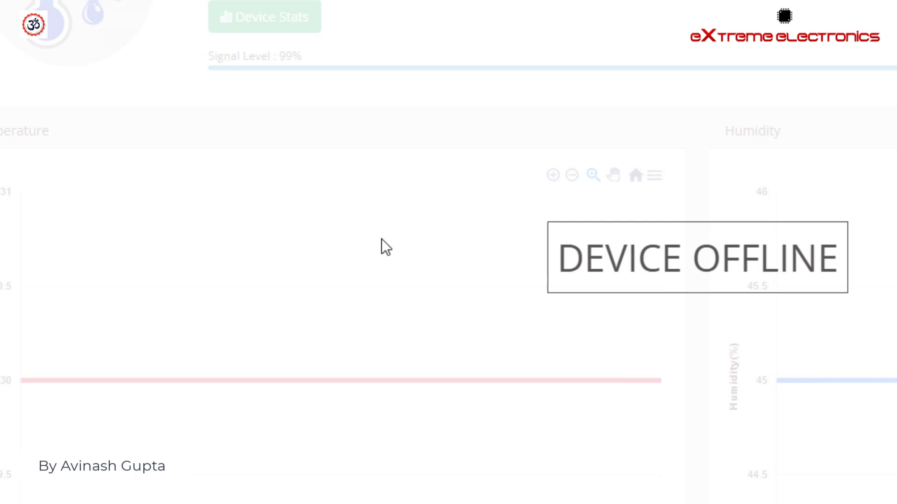
scroll(382, 239, "up", 4)
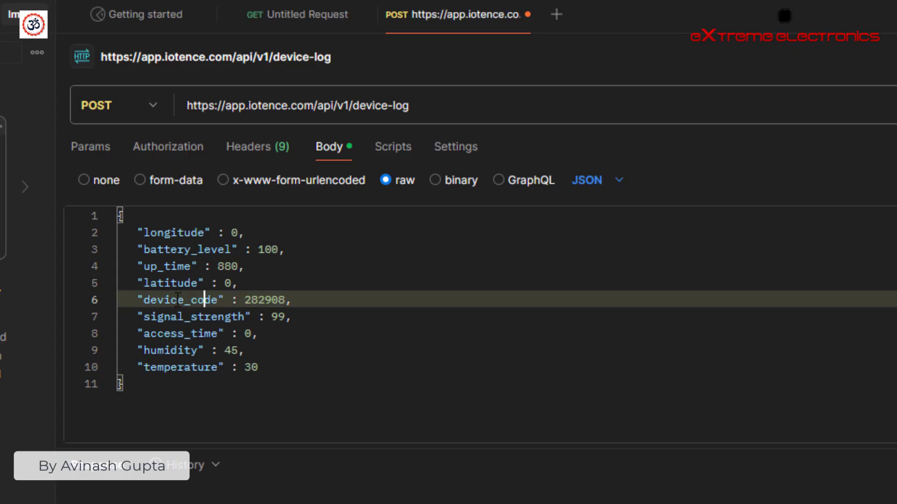
double_click(201, 300)
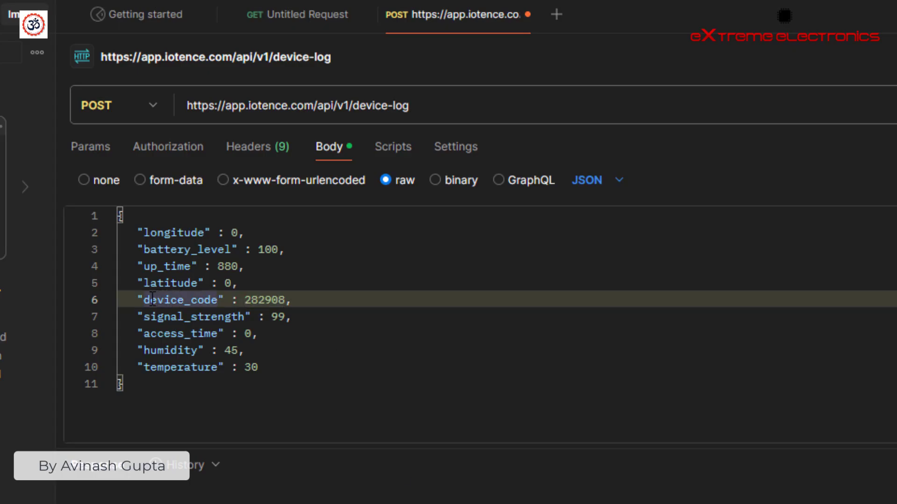
left_click_drag(145, 301, 343, 310)
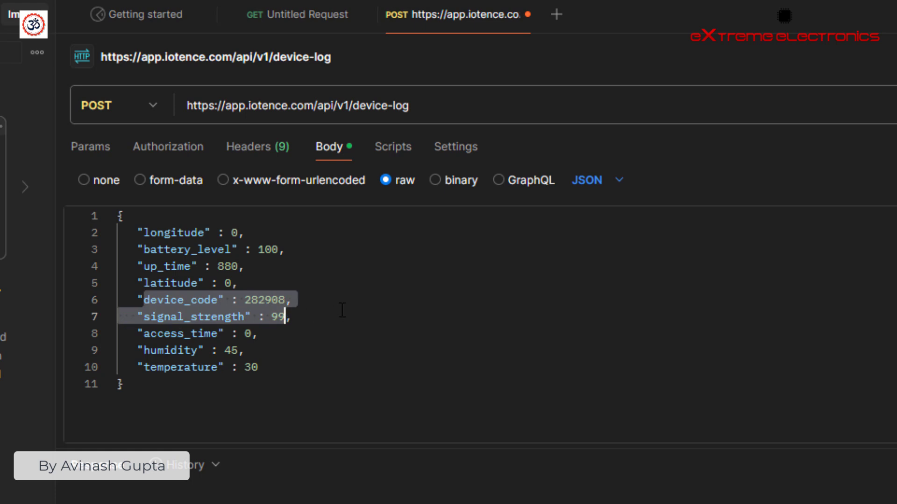
left_click(342, 311)
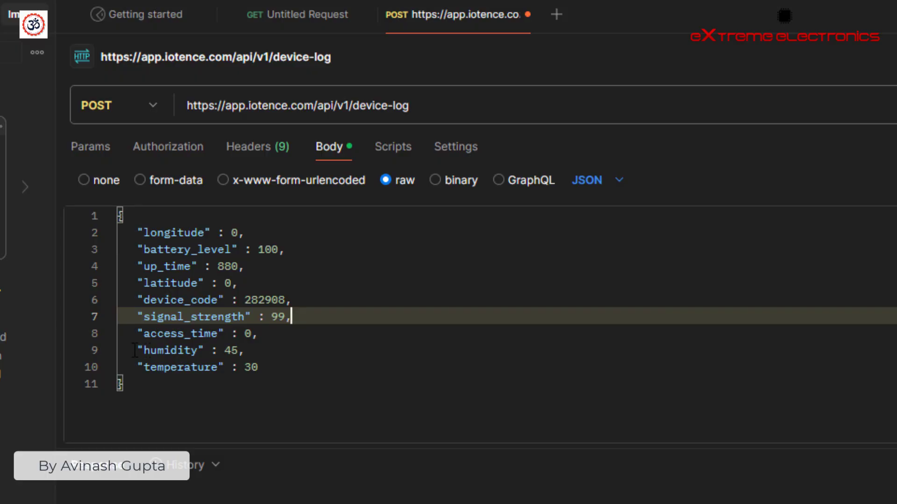
left_click_drag(135, 350, 297, 363)
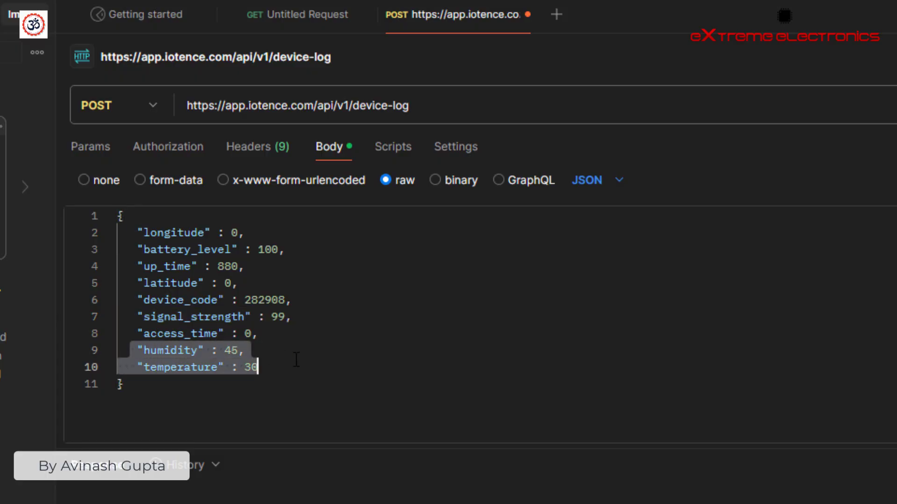
left_click(257, 352)
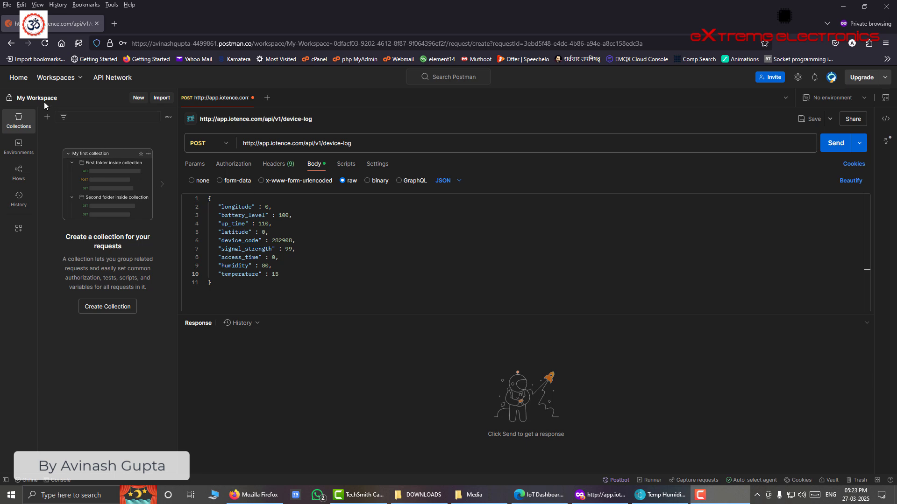
left_click(542, 495)
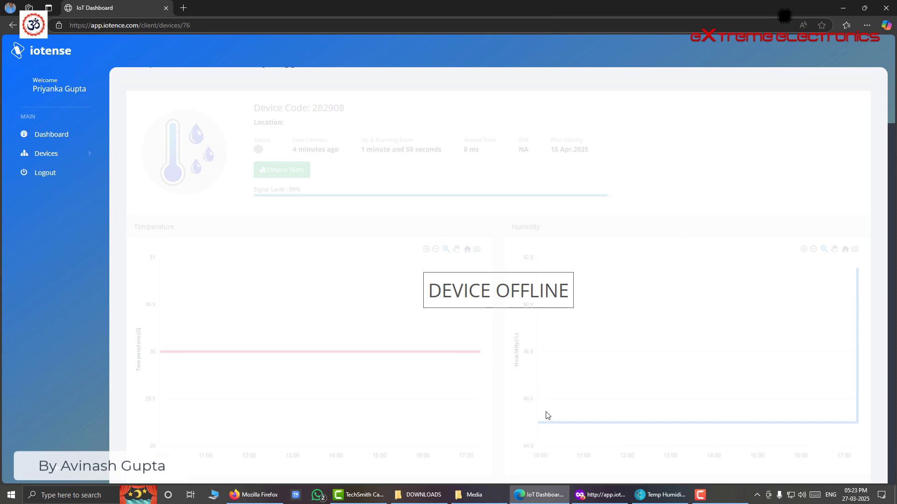
left_click(593, 490)
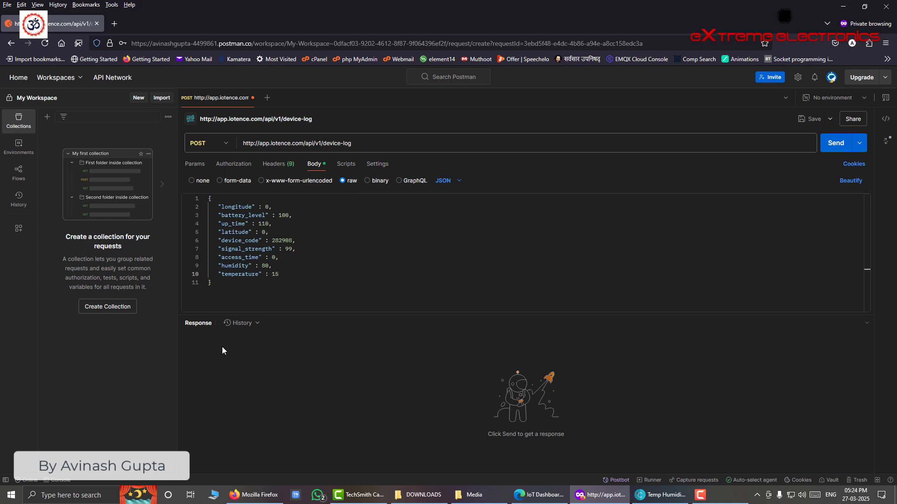
left_click(827, 145)
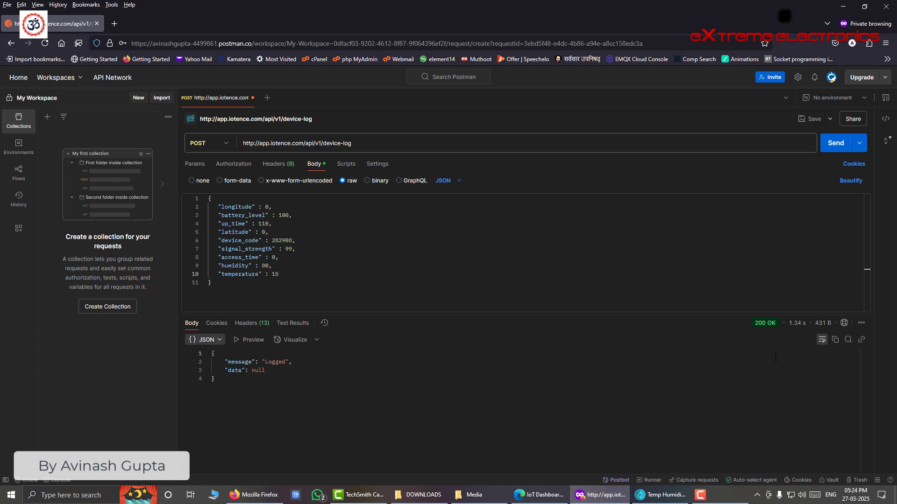
mouse_move(763, 333)
left_click_drag(236, 289, 209, 202)
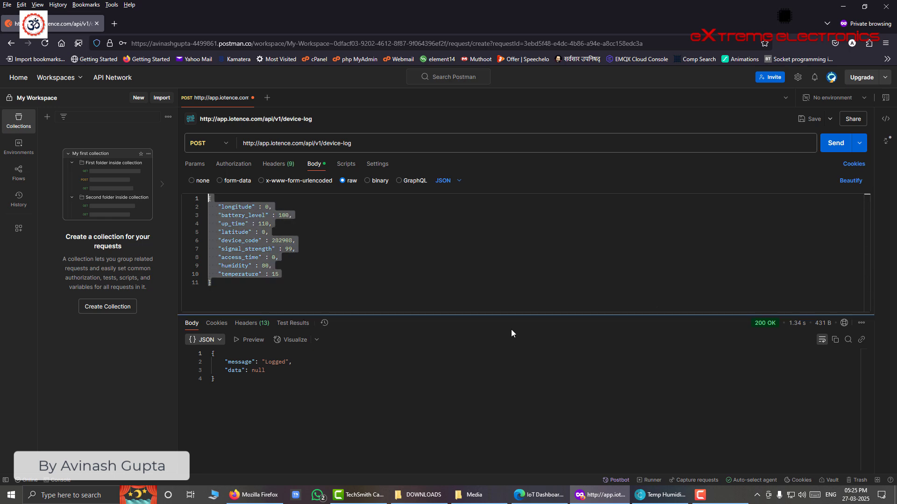
left_click(539, 494)
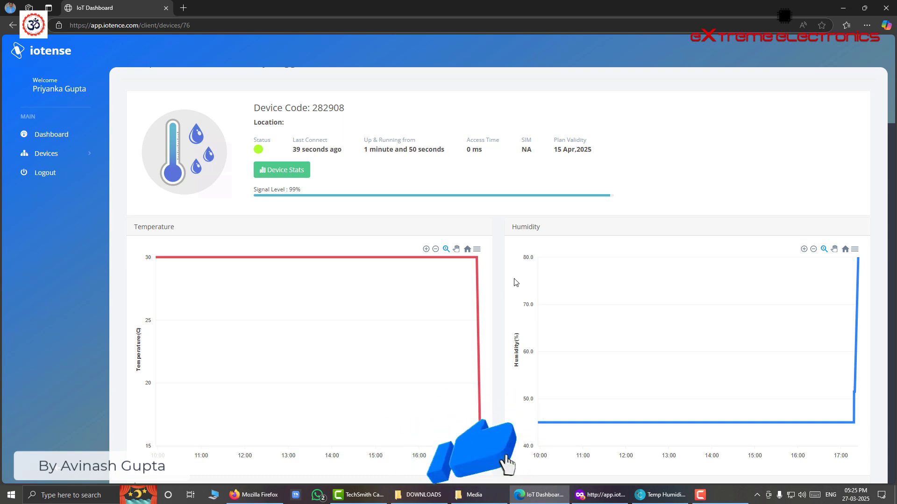
left_click(600, 495)
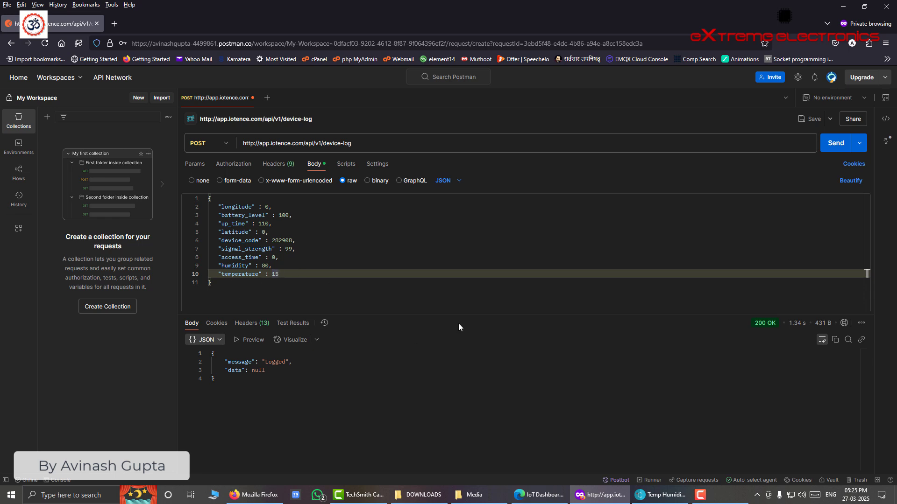
left_click(541, 496)
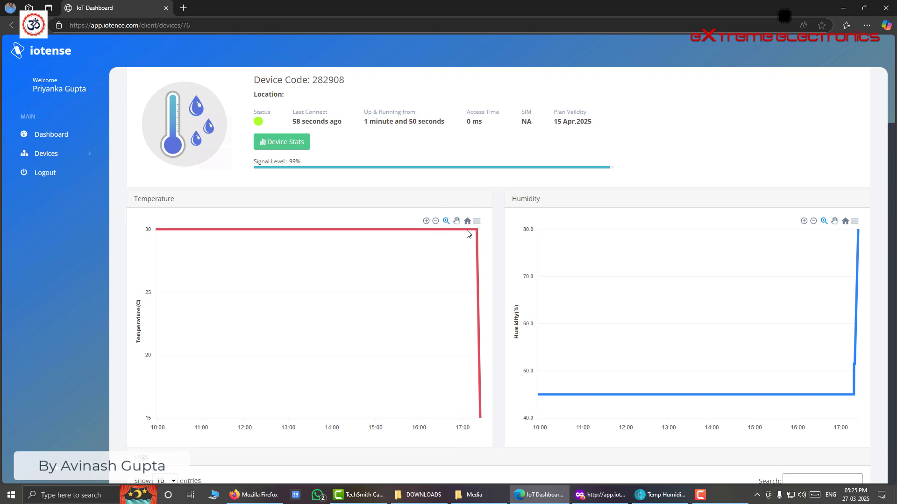
scroll(468, 234, "down", 5)
left_click(824, 424)
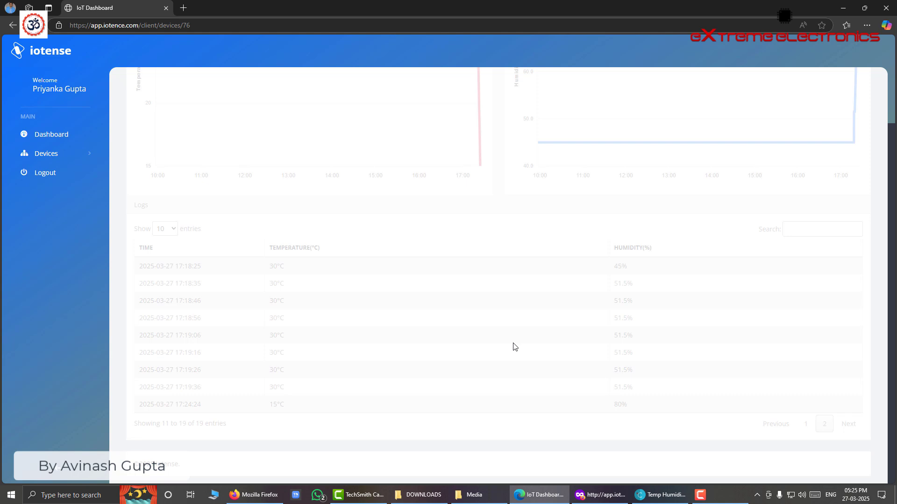
scroll(507, 308, "up", 6)
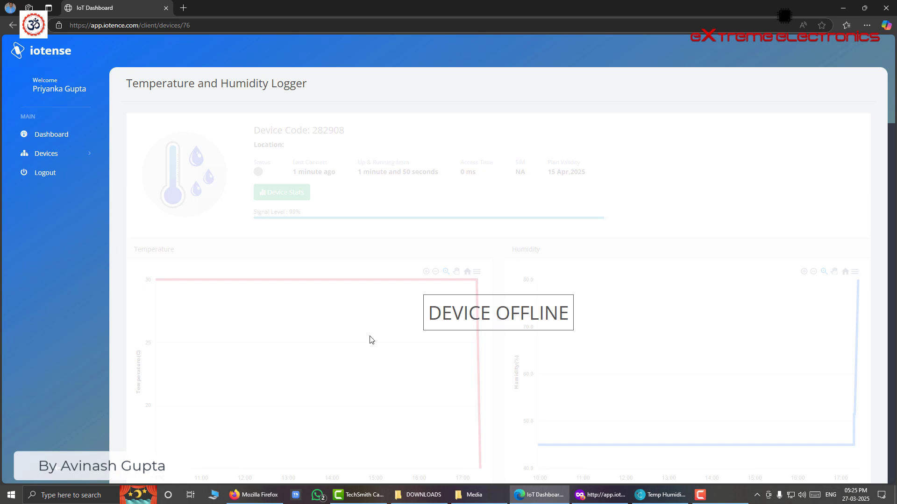
scroll(413, 303, "down", 1)
scroll(413, 303, "down", 4)
scroll(414, 301, "up", 3)
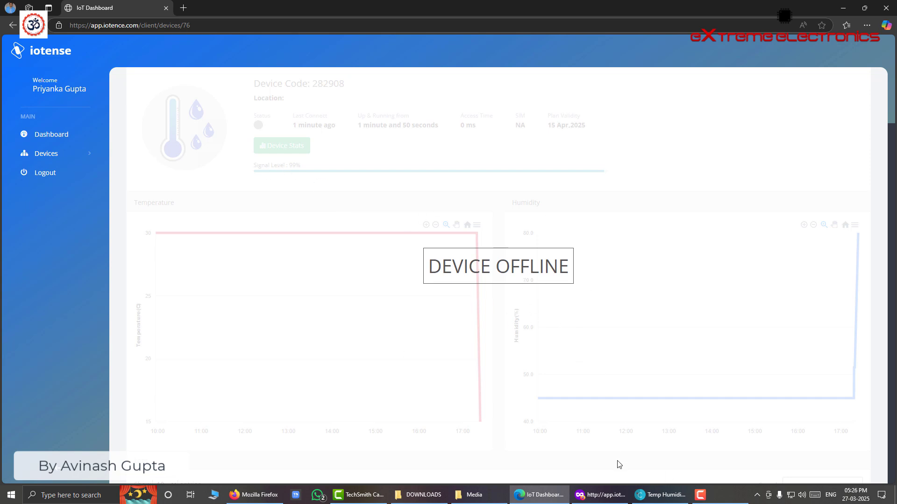
left_click(601, 496)
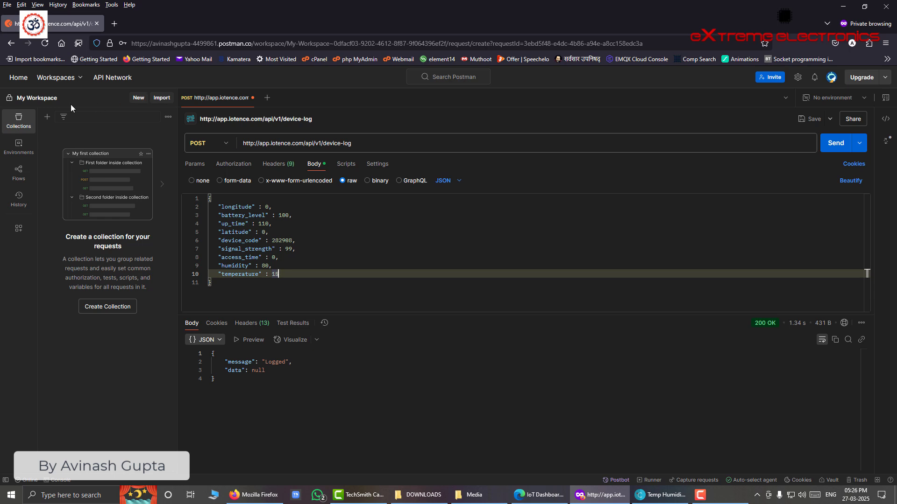
- Glance at the IoT dashboard, then come back to the device-log request in Postman
left_click(537, 495)
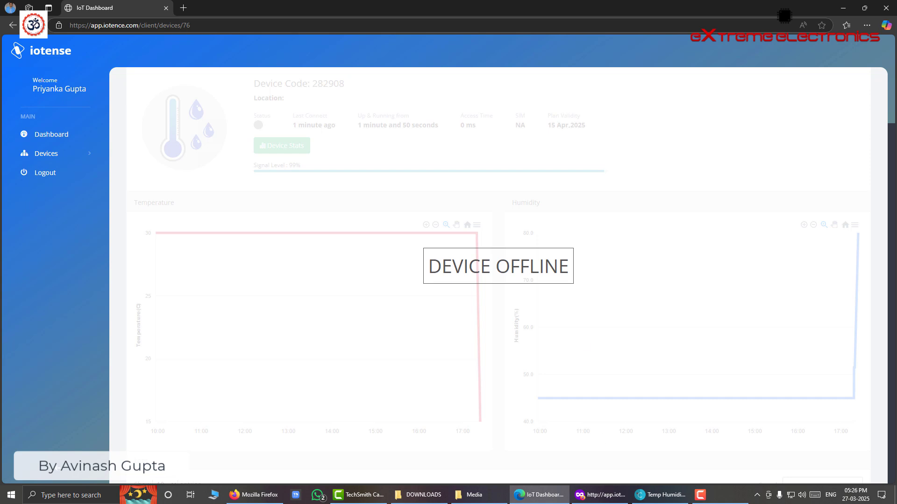
mouse_move(601, 493)
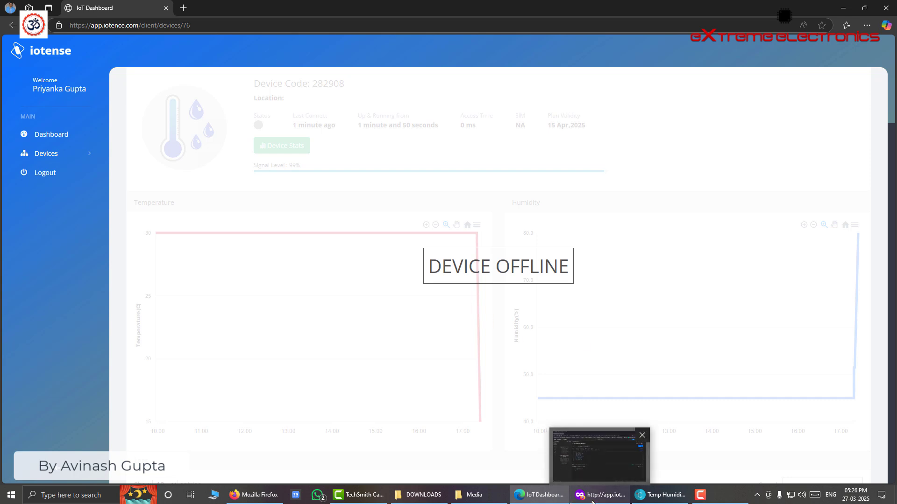
left_click(592, 500)
- Change humidity to 30 and temperature to 20, send the request, and check the dashboard
left_click(269, 265)
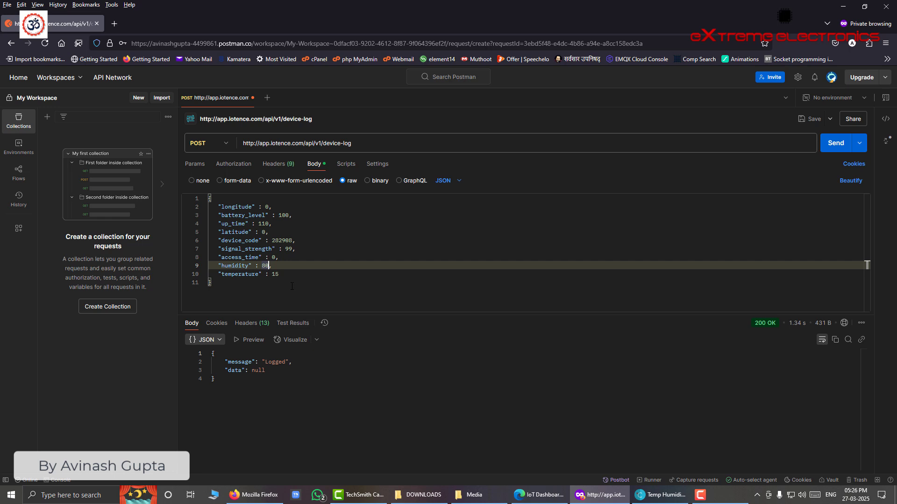
key("BackSpace")
key("BackSpace")
type("30")
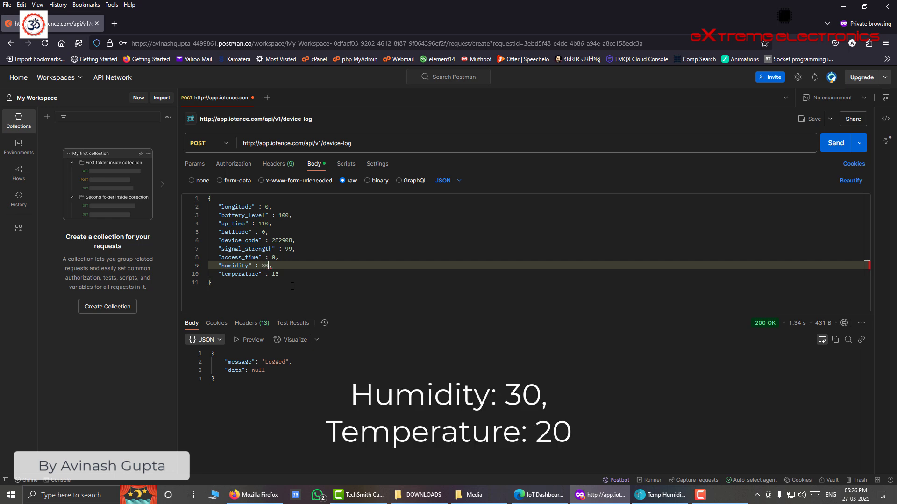
left_click(284, 274)
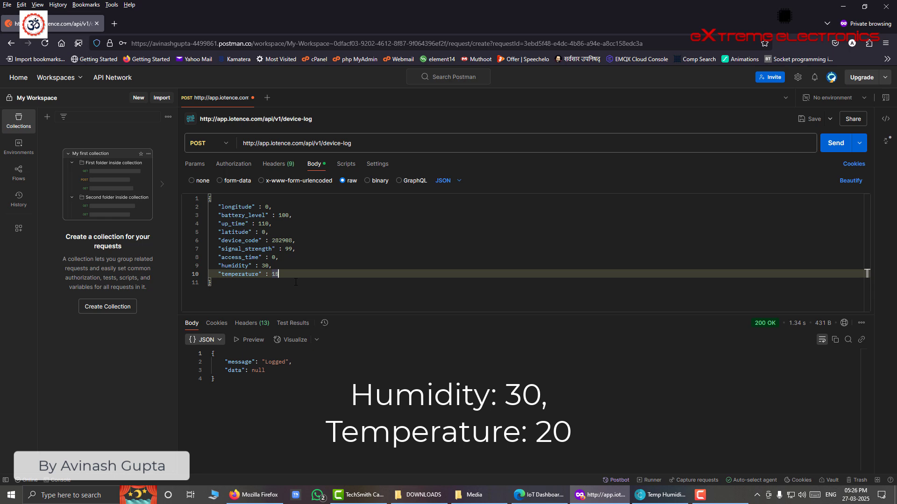
key("BackSpace")
key("BackSpace")
type("20")
left_click(832, 147)
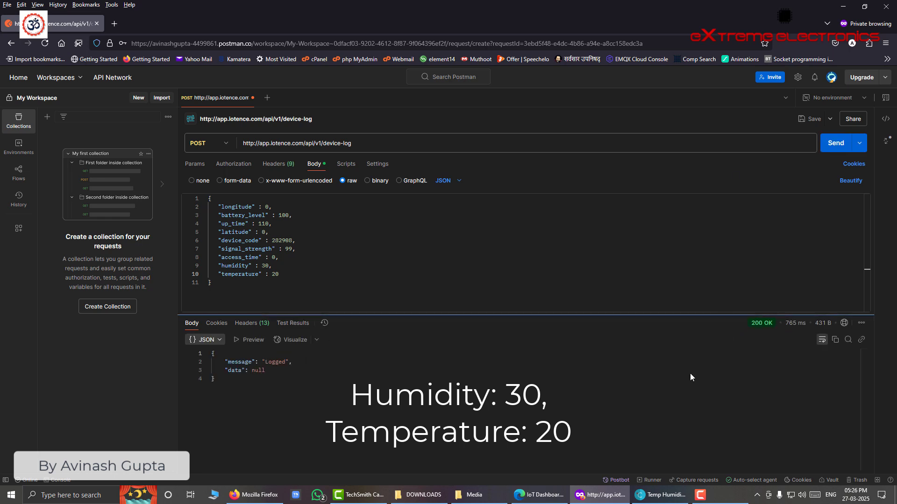
left_click(540, 495)
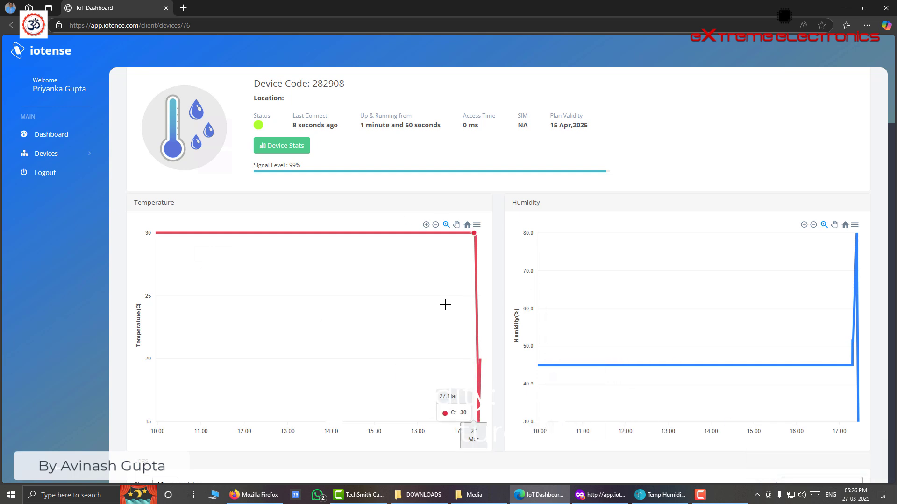
- Find the 20°C, 30% reading on page 2 of the dashboard logs, then return to Postman
scroll(499, 242, "down", 5)
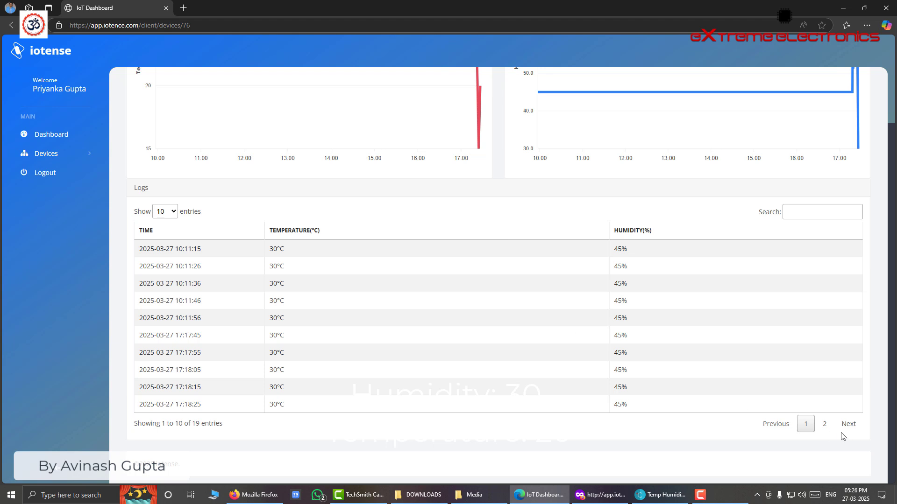
left_click(818, 426)
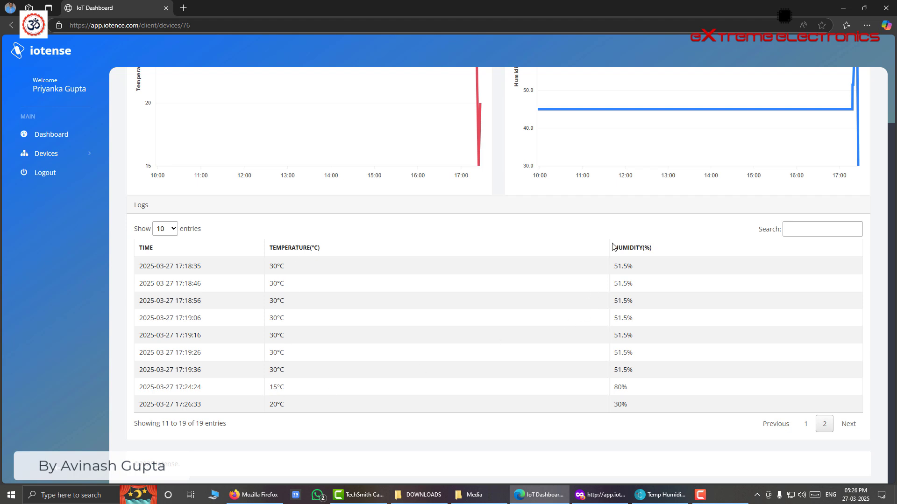
scroll(561, 355, "up", 4)
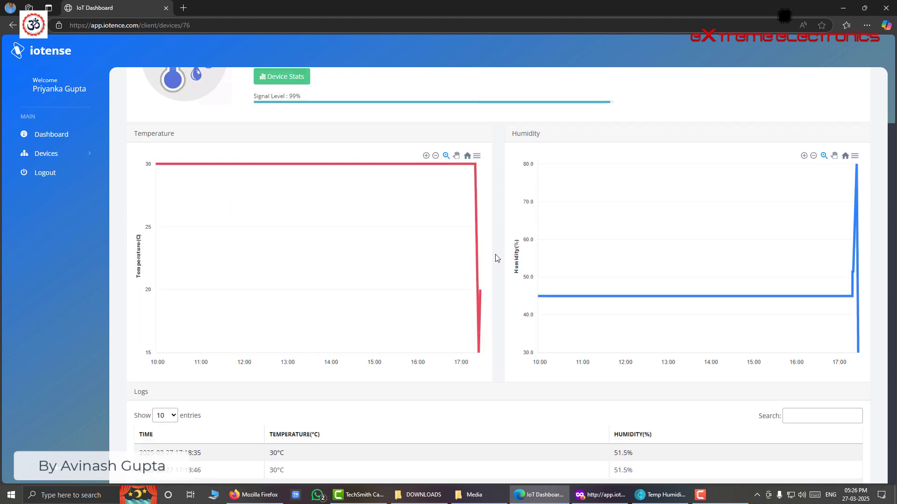
mouse_move(478, 291)
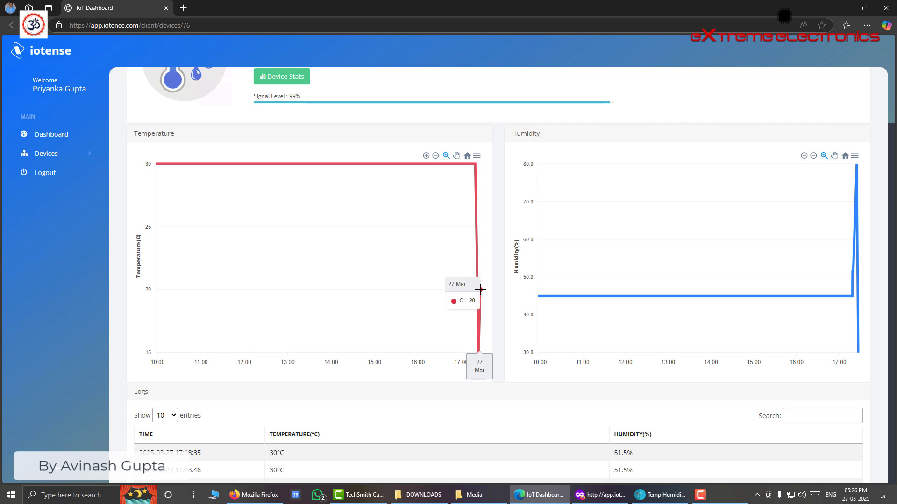
left_click(607, 500)
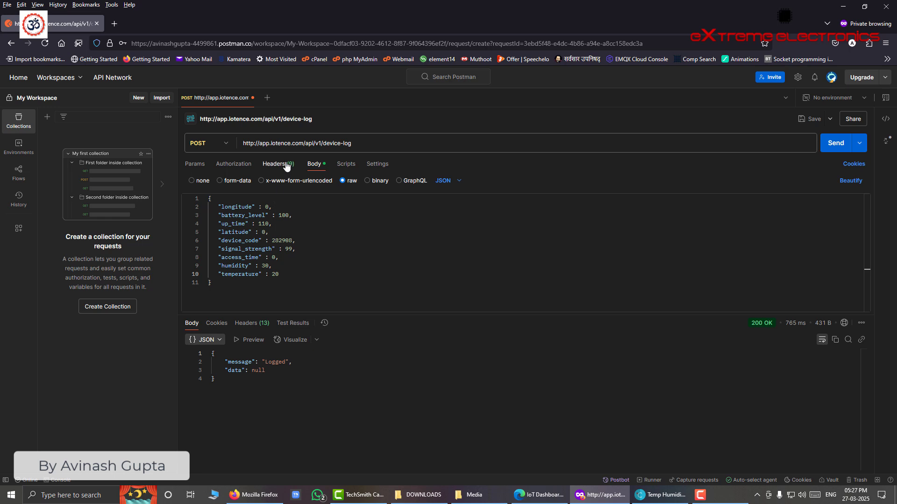
- Change device_code from 282908 to 282988 and send, getting a 400 Bad Request invalid-code error
left_click_drag(243, 285, 208, 198)
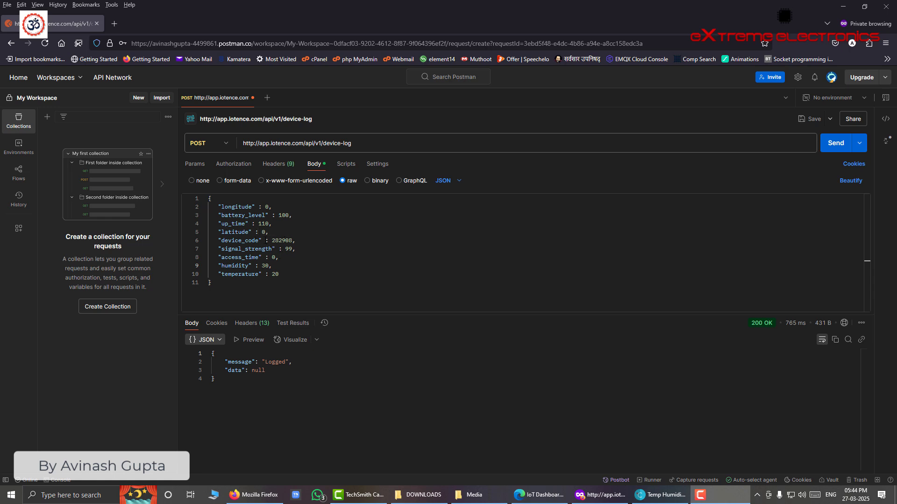
double_click(282, 241)
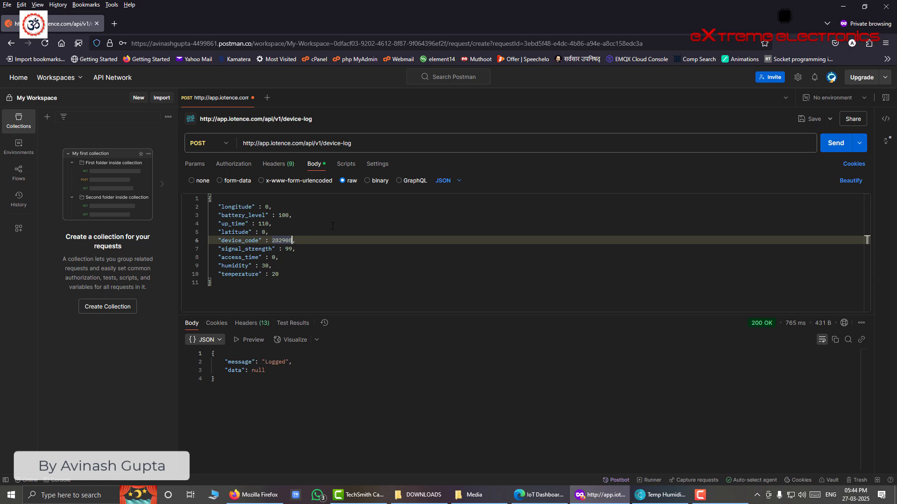
key("BackSpace")
key("BackSpace")
type("88")
left_click(291, 288)
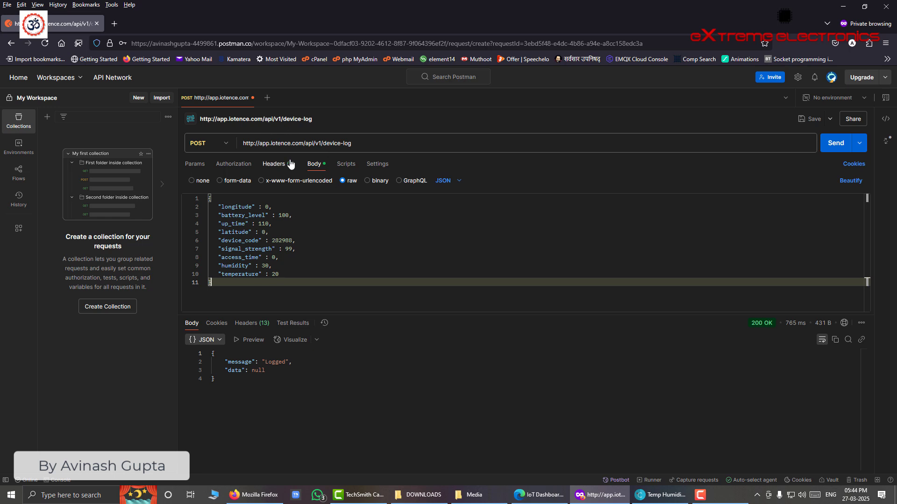
left_click(832, 147)
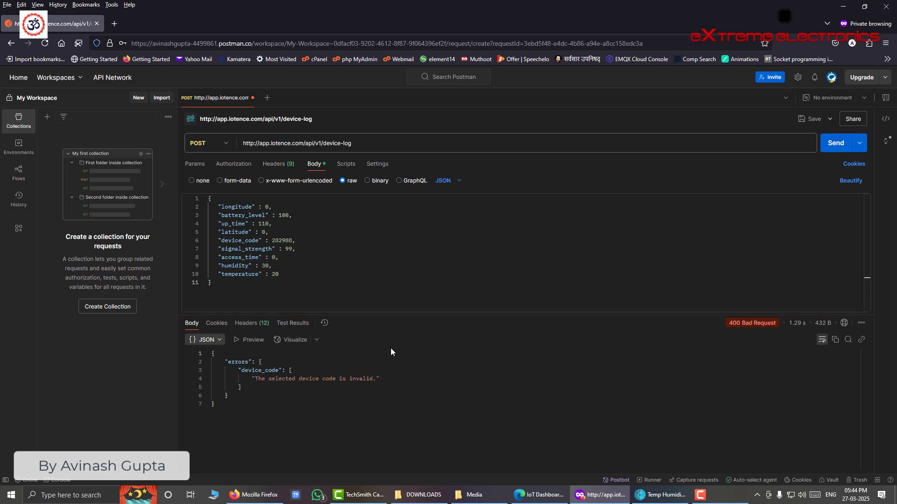
mouse_move(738, 325)
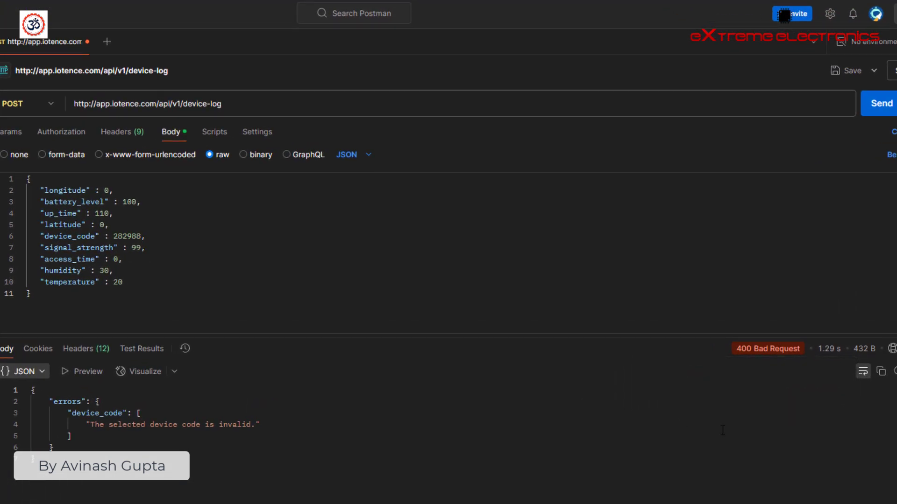
mouse_move(742, 355)
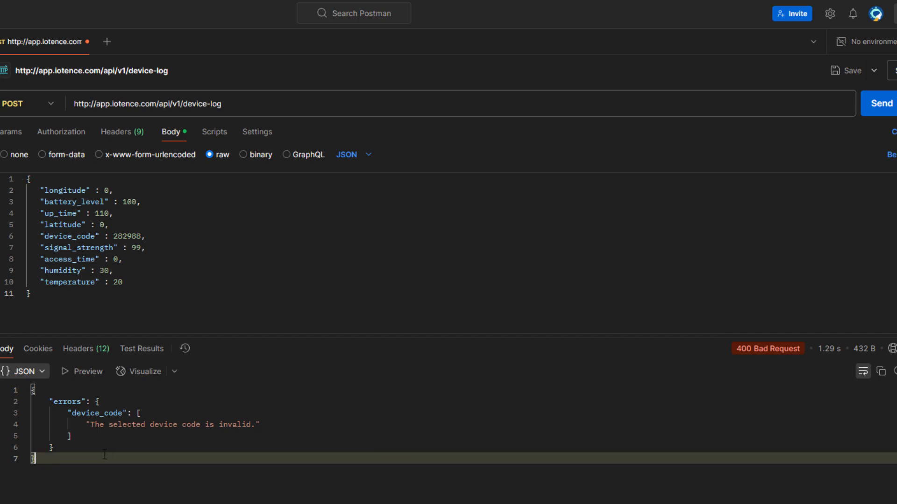
left_click_drag(92, 459, 45, 412)
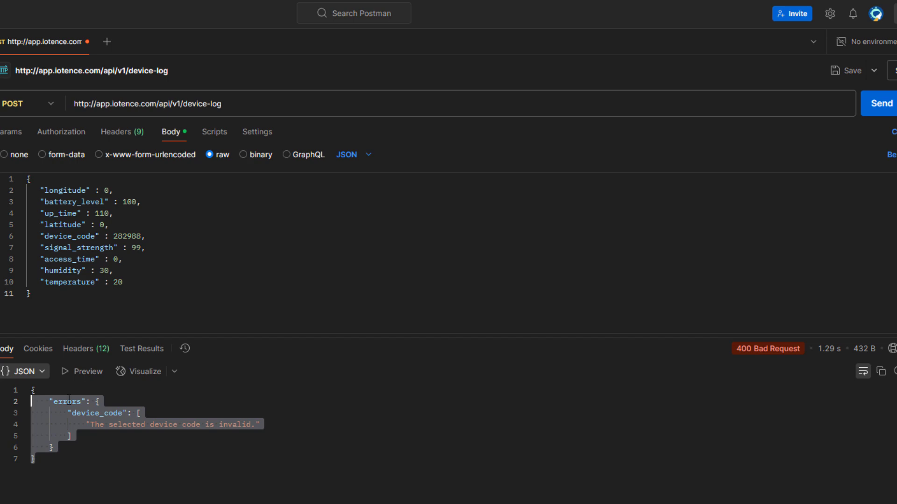